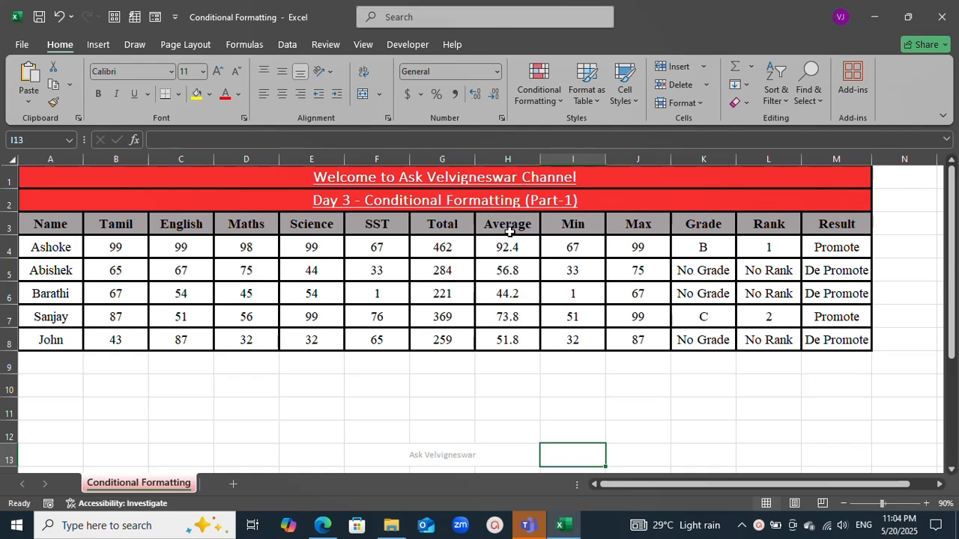
left_click_drag(63, 218, 456, 216)
left_click(242, 177)
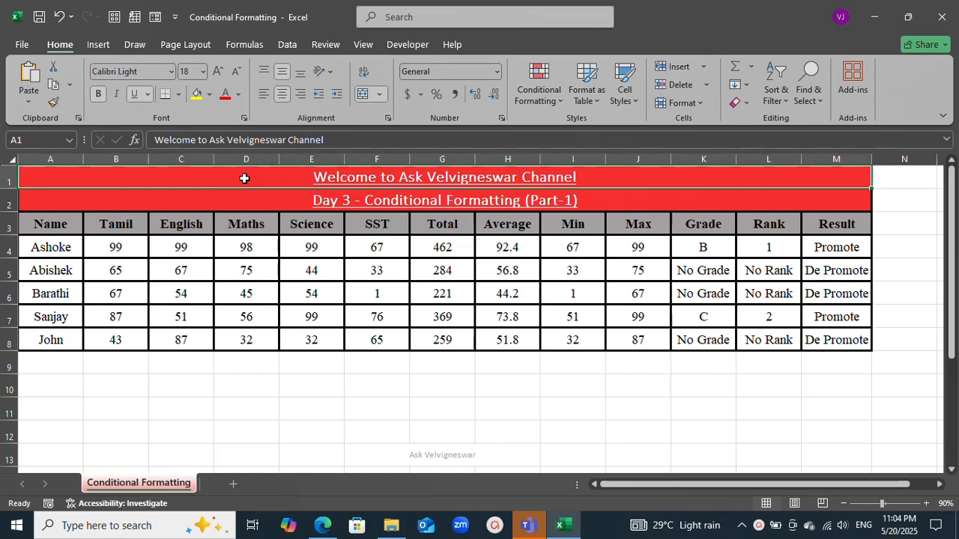
left_click_drag(338, 264, 573, 336)
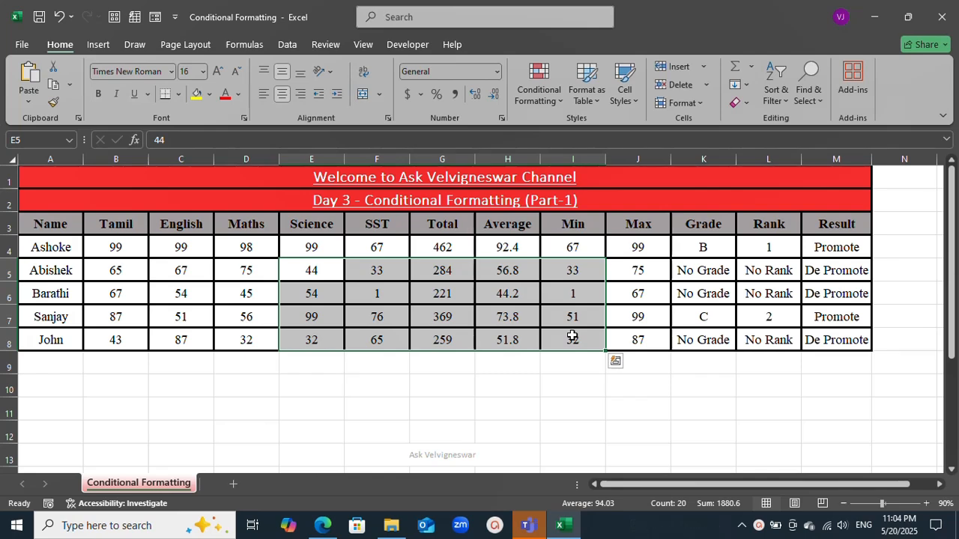
left_click(637, 293)
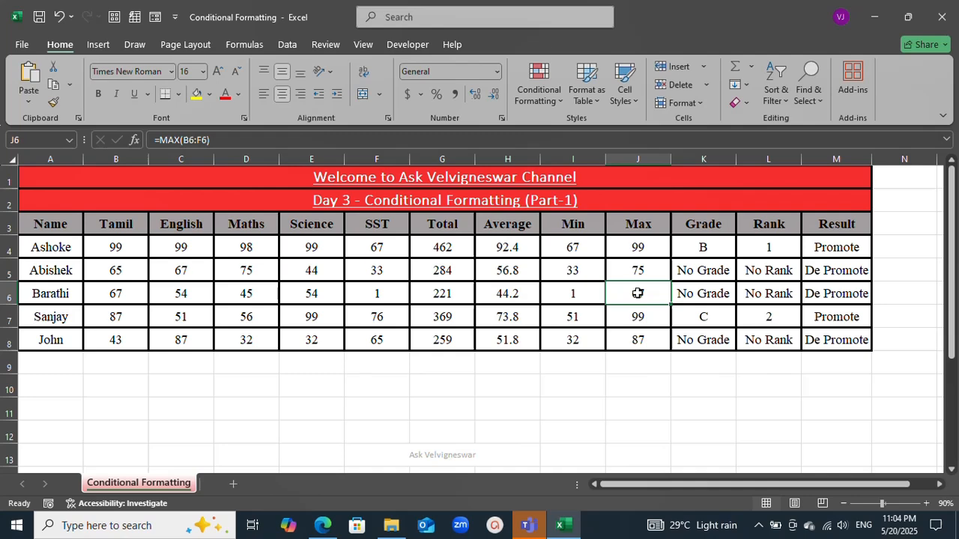
Step: Add a conditional formatting rule to Average cells H4:H8 that highlights values between 80 and 100 with Green Fill with Dark Green Text
left_click_drag(526, 250, 526, 336)
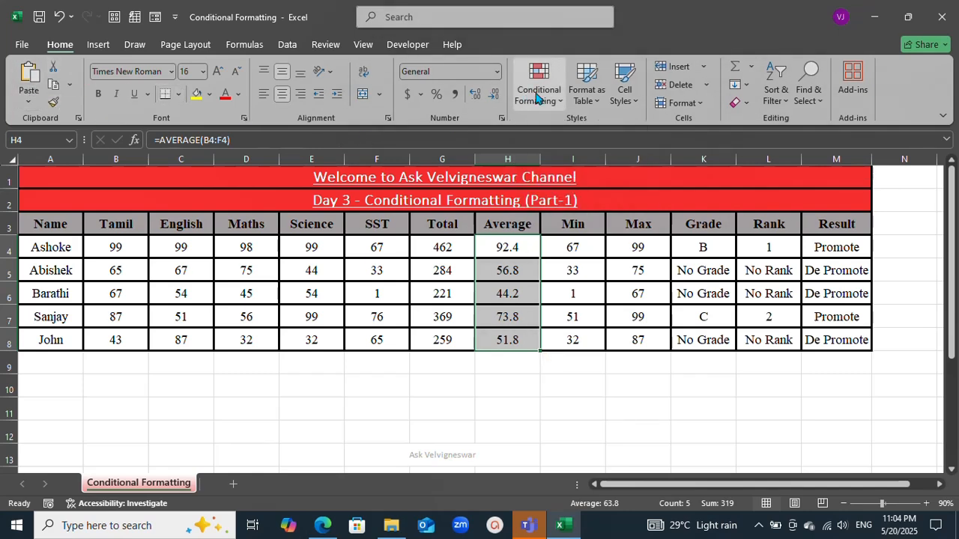
left_click(536, 97)
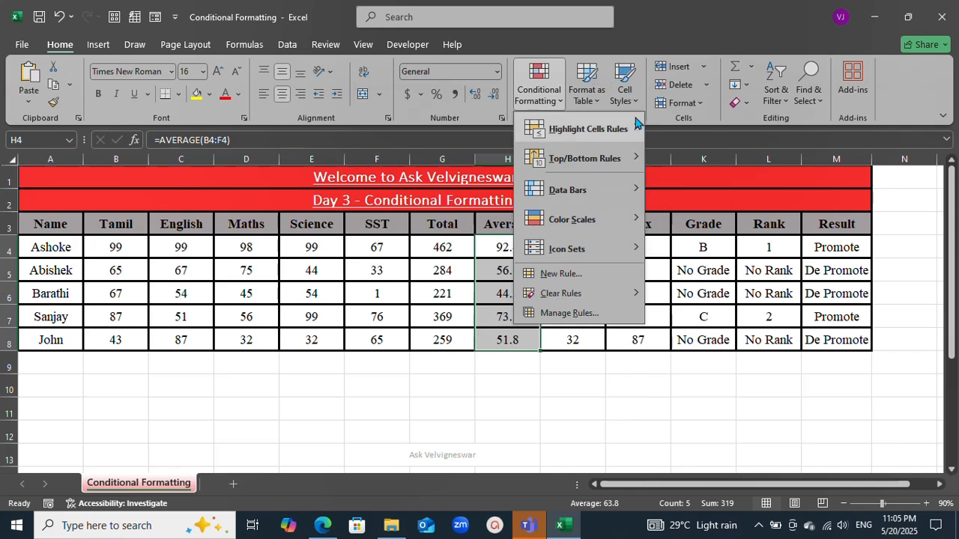
mouse_move(636, 125)
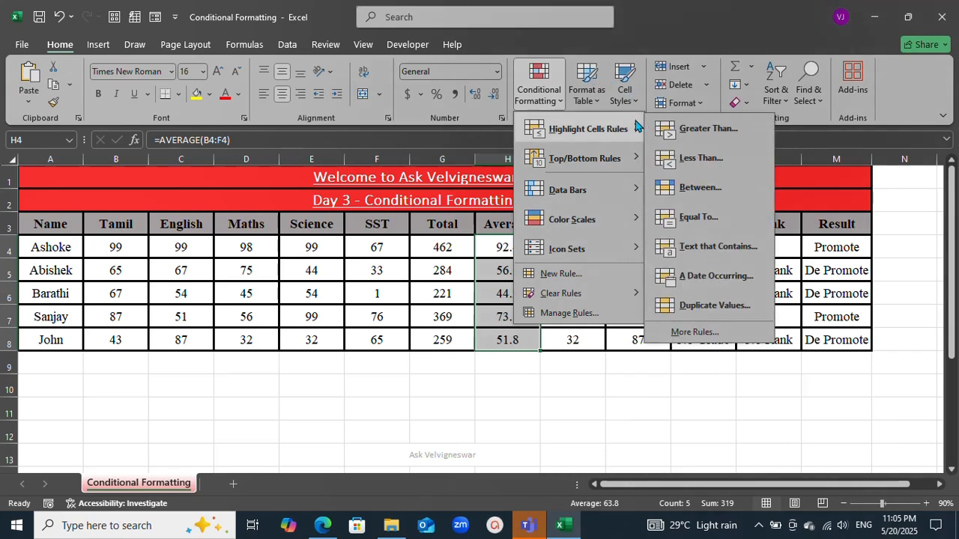
left_click(708, 191)
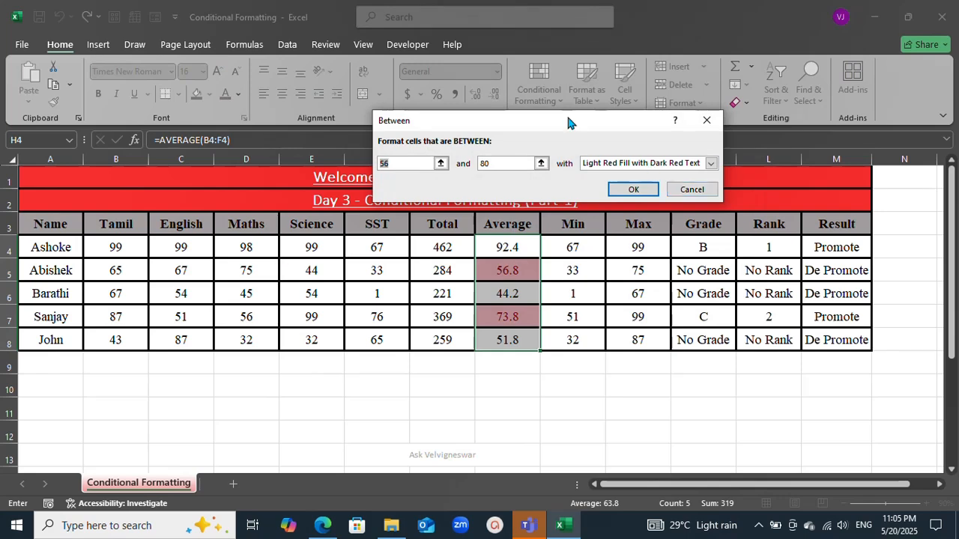
left_click_drag(566, 113, 504, 80)
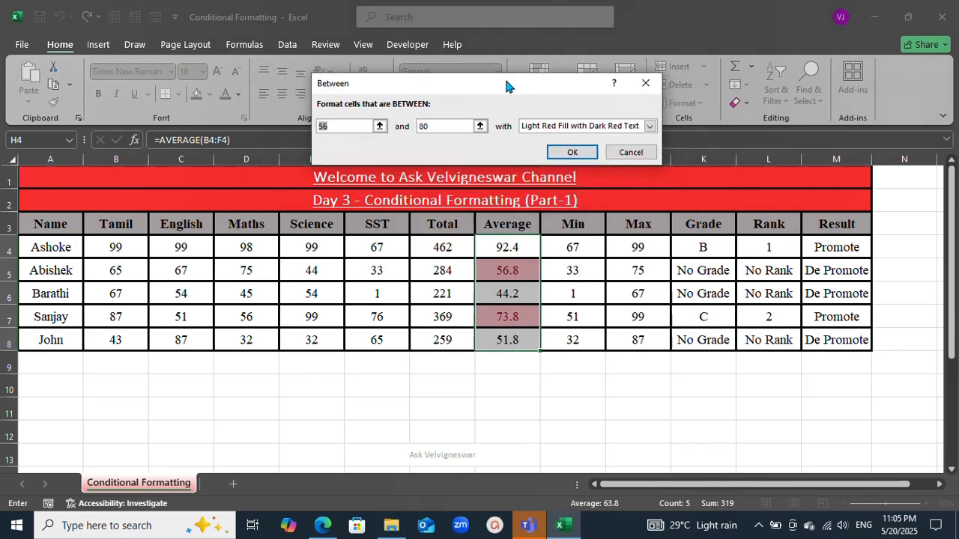
type("80")
key("Tab")
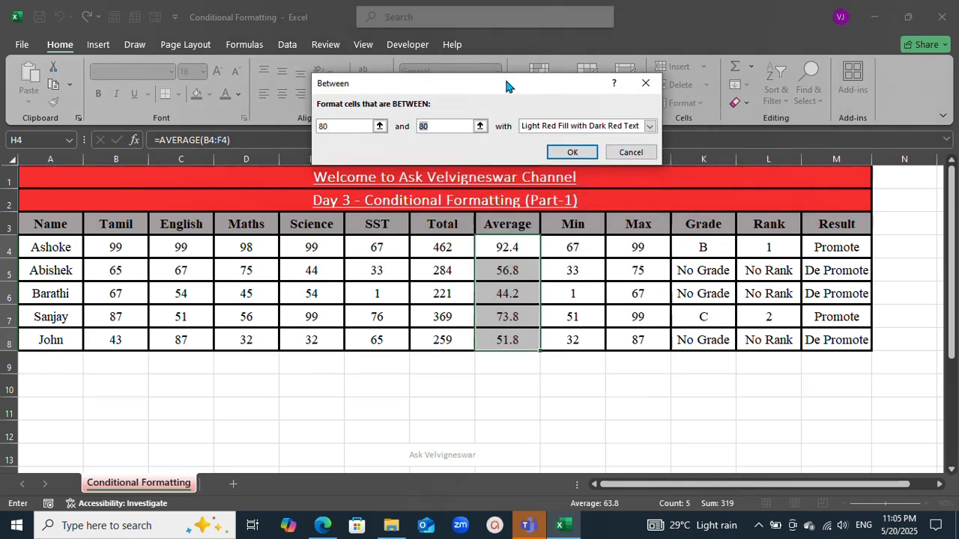
type("100")
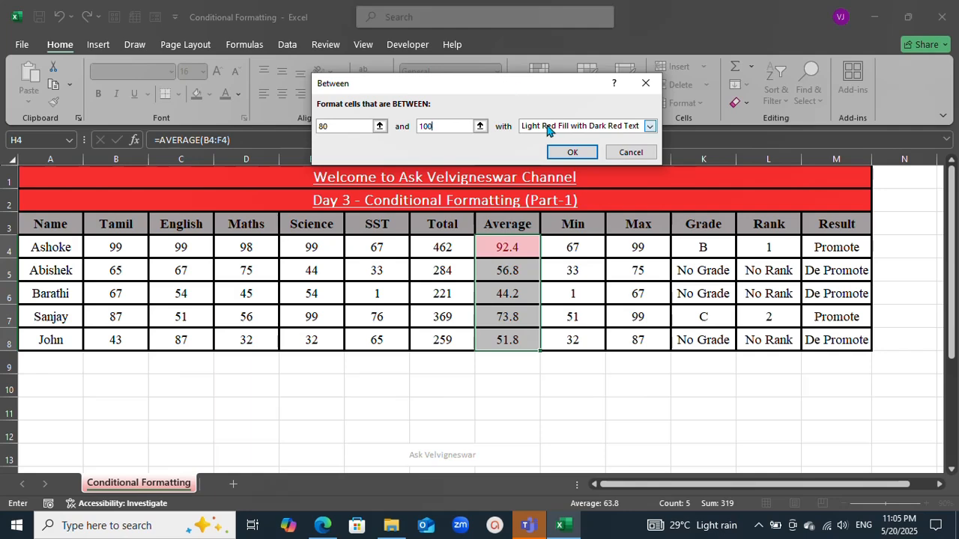
left_click(547, 130)
left_click(555, 158)
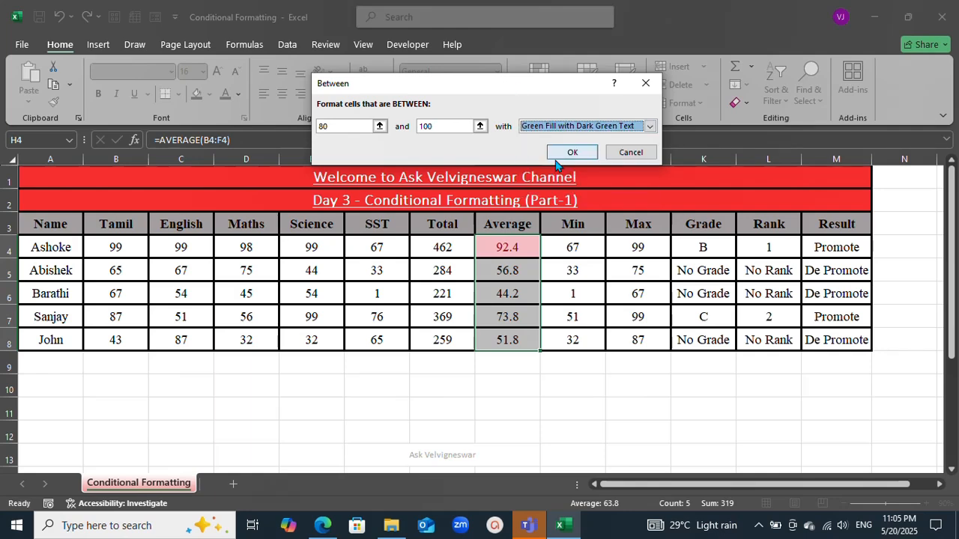
left_click(564, 153)
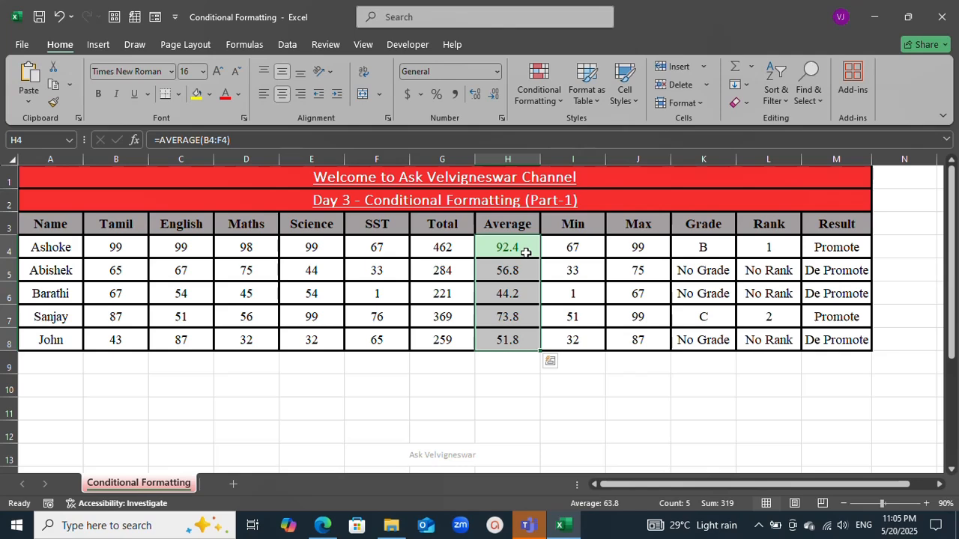
Step: Add a second Between rule to the Average cells for values from 60 to 79.999 with Yellow Fill with Dark Yellow Text
left_click(556, 91)
mouse_move(573, 133)
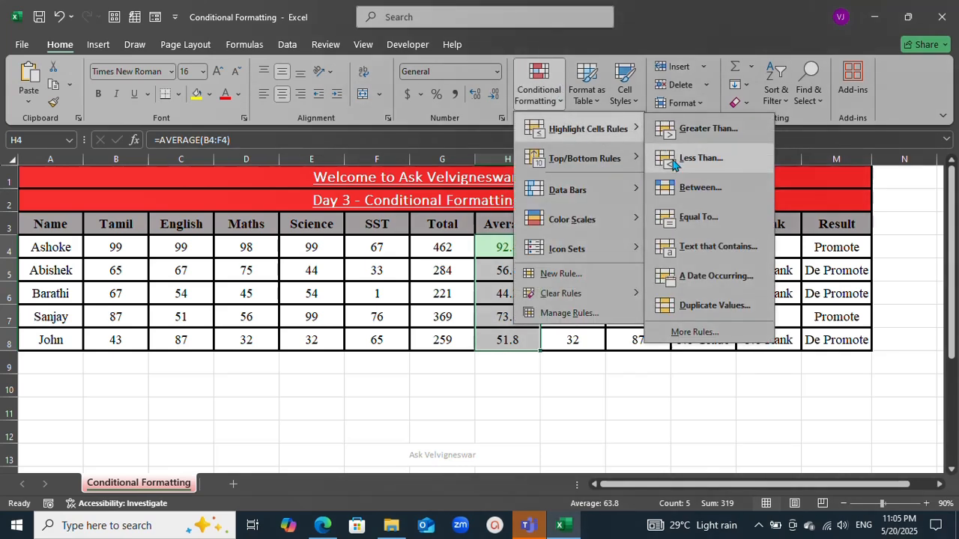
left_click(678, 189)
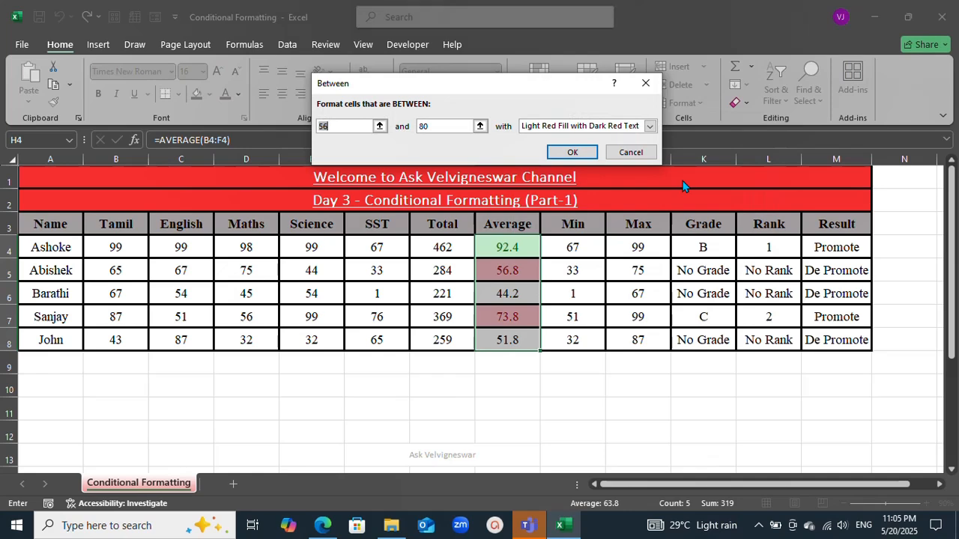
type("60")
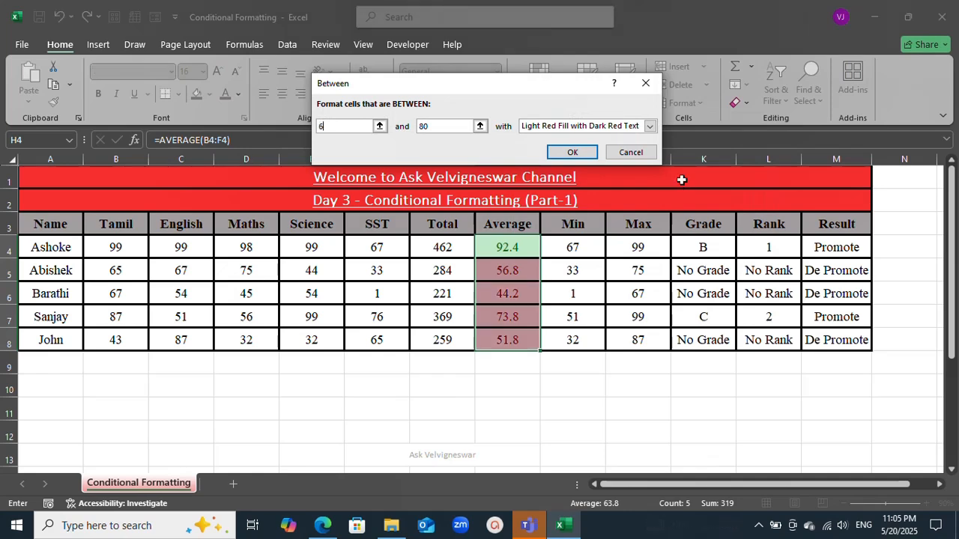
left_click(460, 126)
key("BackSpace")
key("BackSpace")
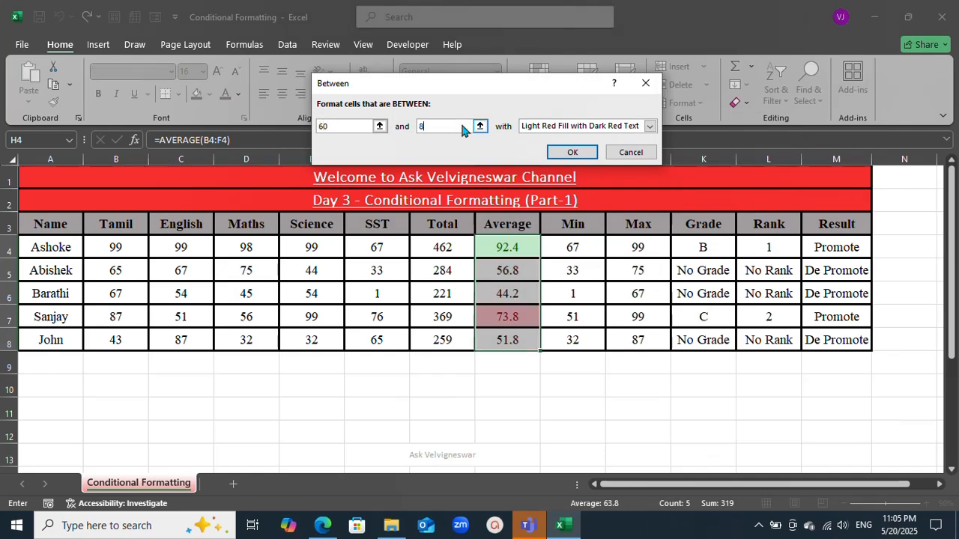
type("79")
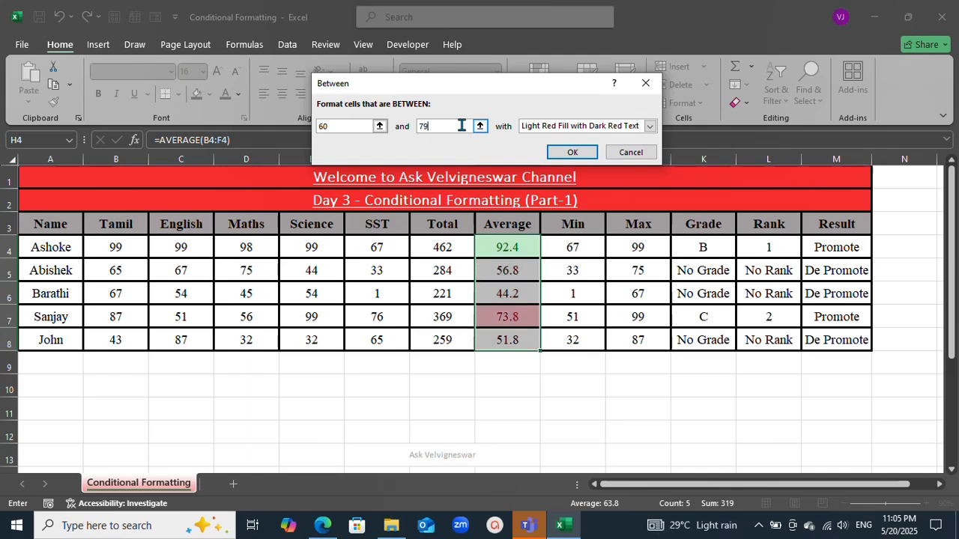
type(".999")
left_click(562, 127)
left_click(564, 148)
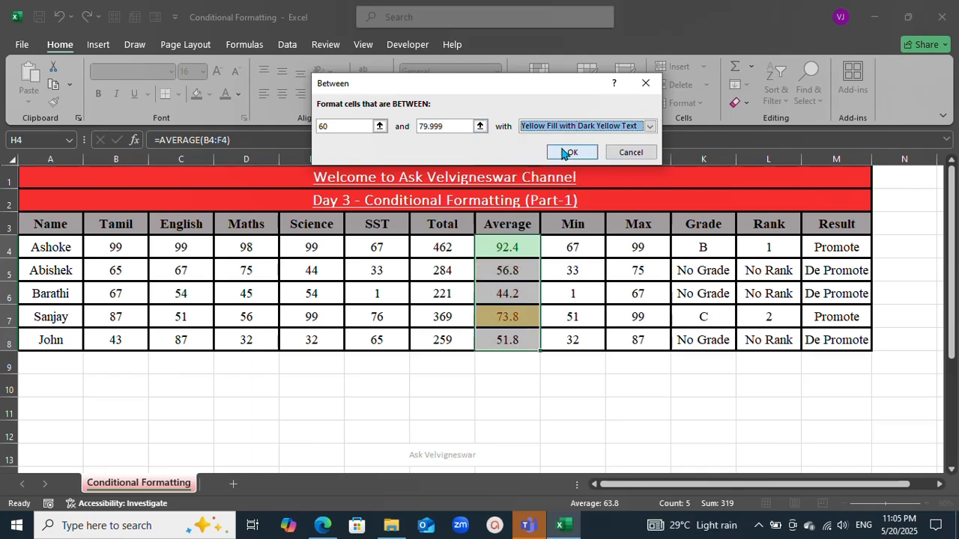
left_click(568, 154)
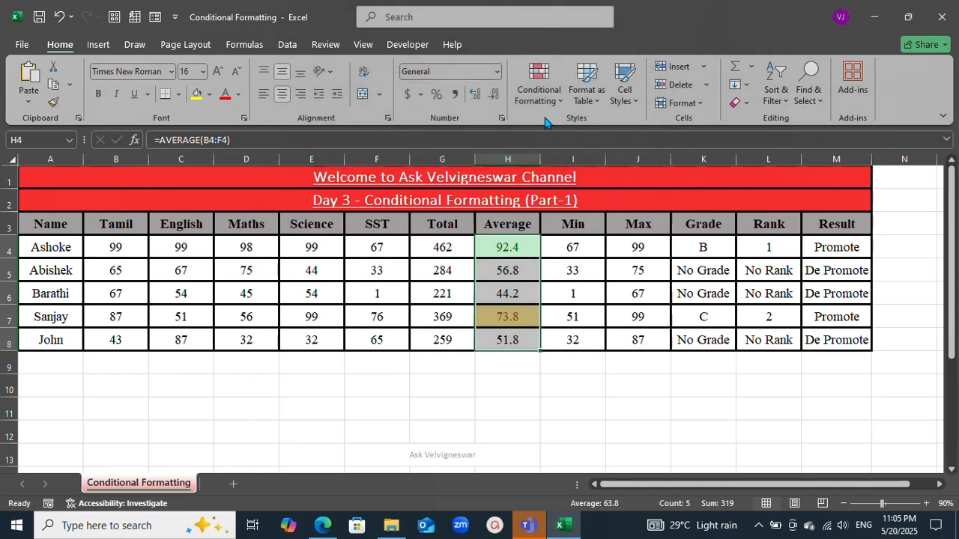
Step: Add a third Between rule to the Average cells for values from 50 to 59.999, using a custom light gold fill
left_click(544, 103)
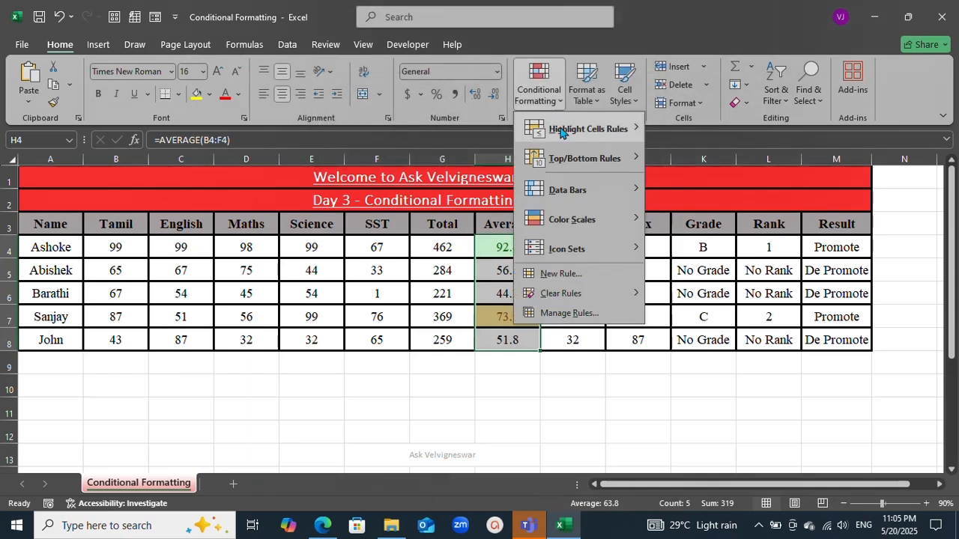
mouse_move(588, 129)
left_click(685, 181)
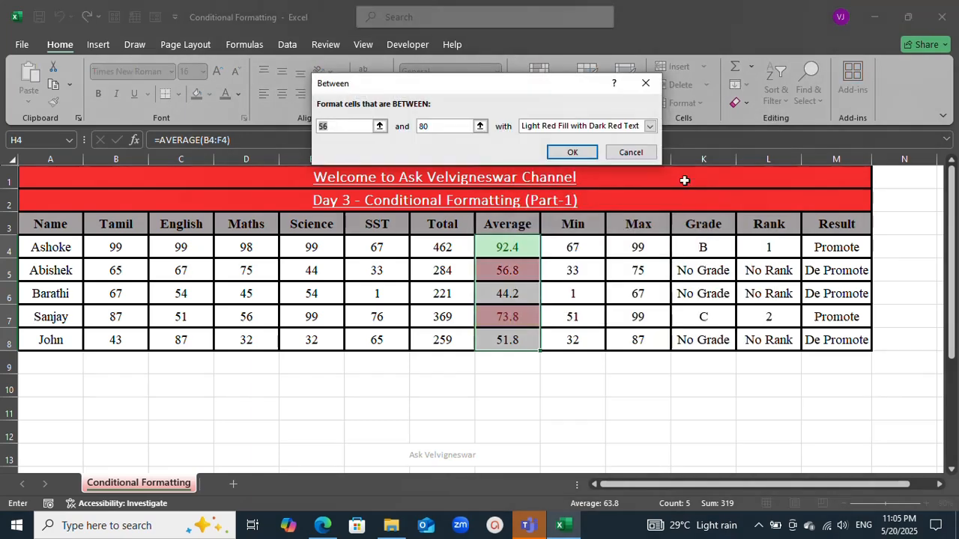
type("50")
key("Tab")
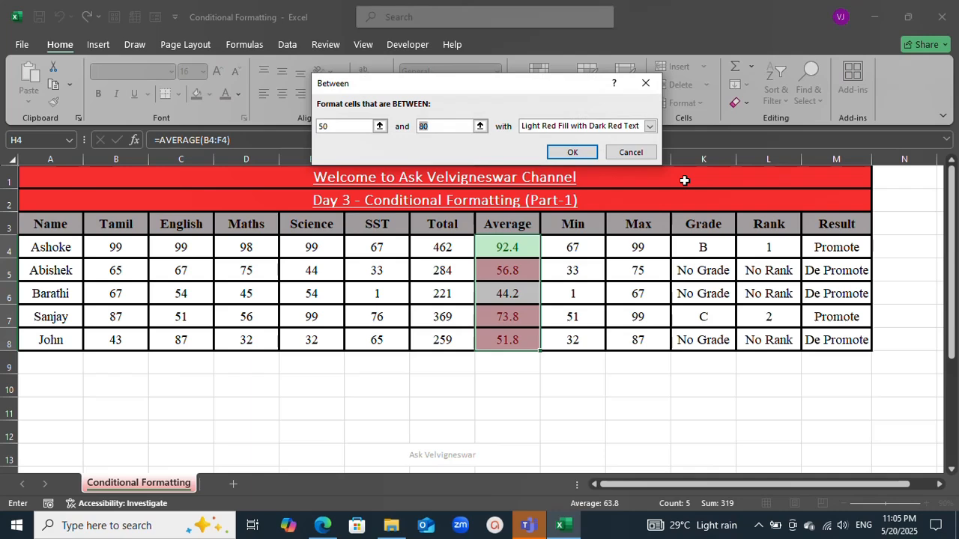
type("59.")
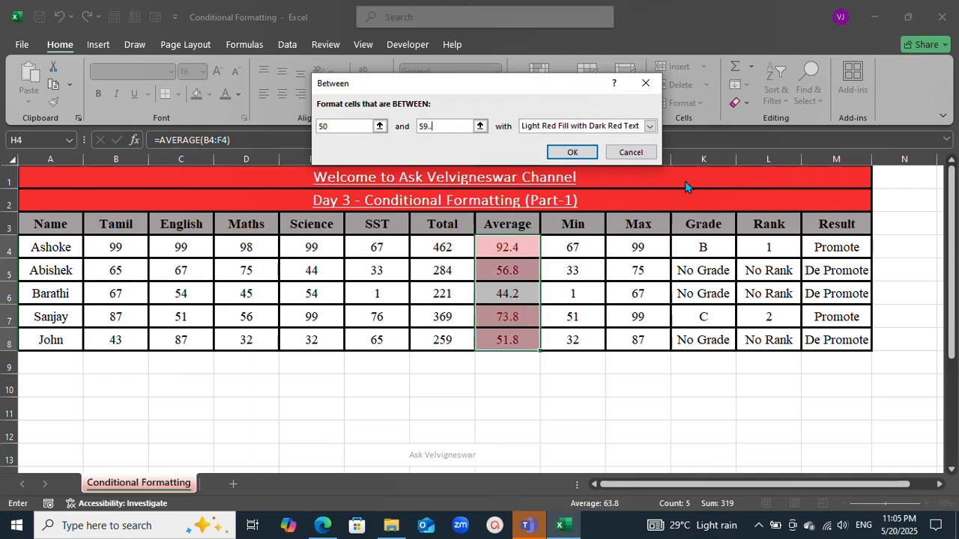
type("999")
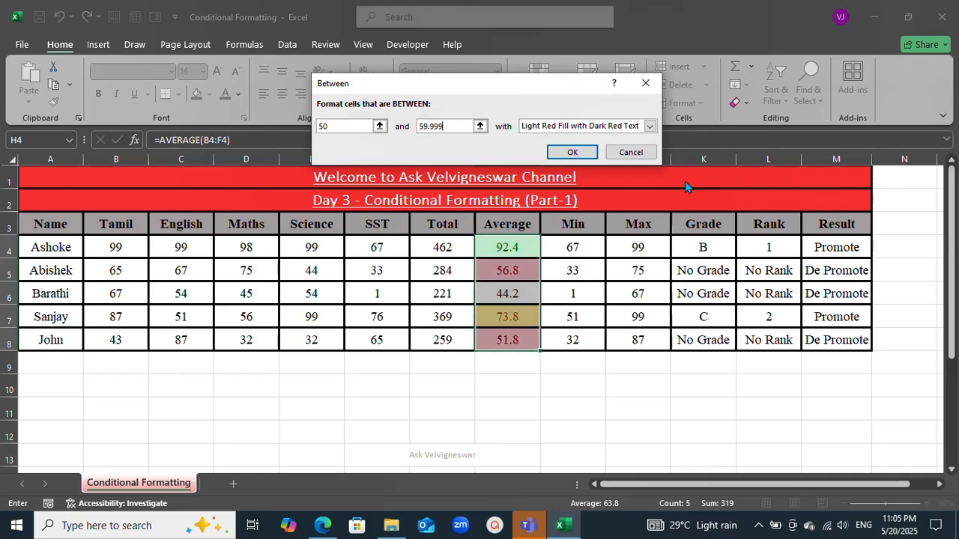
left_click(562, 127)
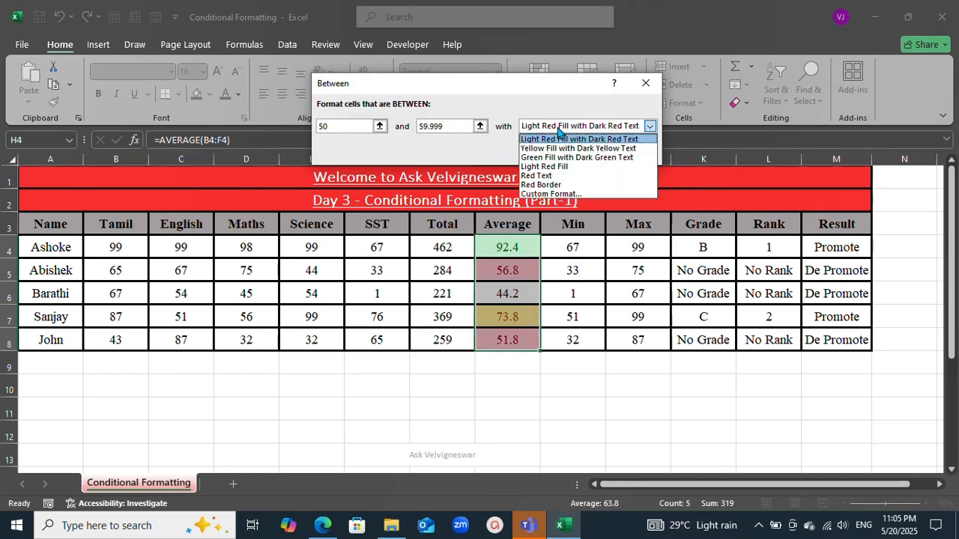
left_click(585, 197)
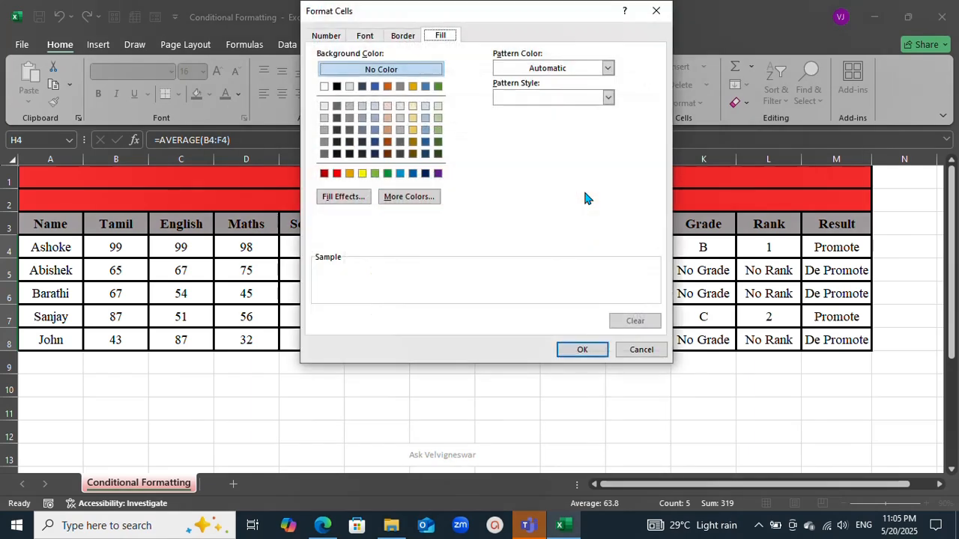
left_click(413, 106)
left_click(582, 349)
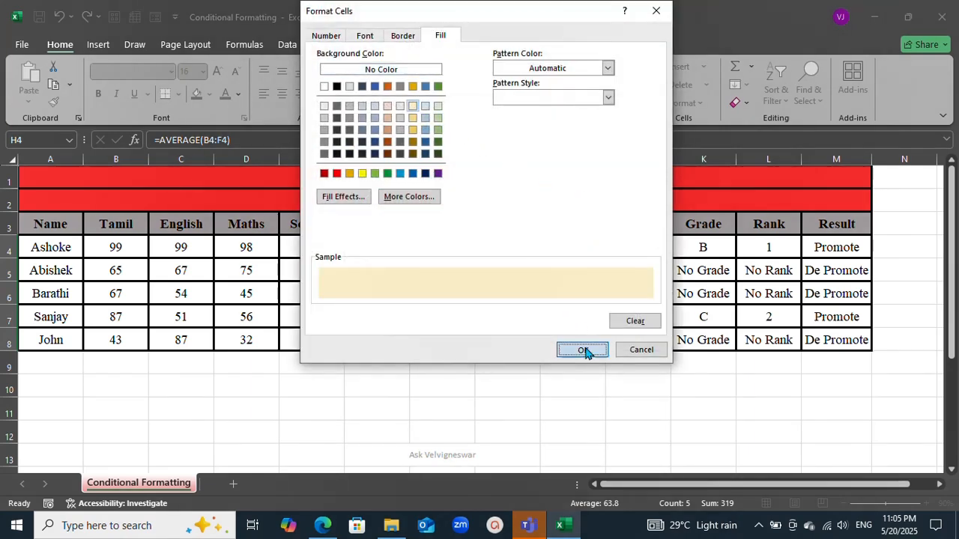
left_click(563, 154)
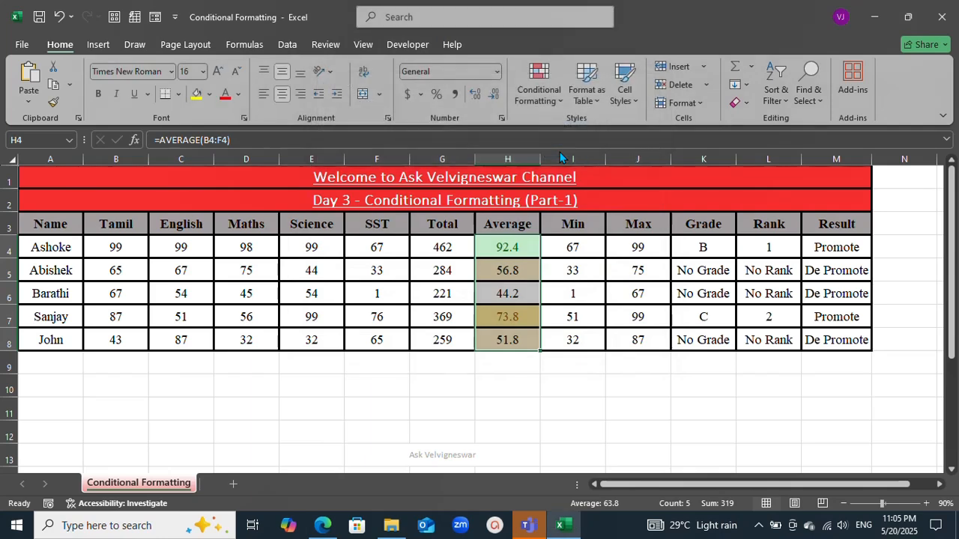
Step: Add a Less Than rule to the Average cells that highlights values below 50 with Light Red Fill with Dark Red Text
left_click(539, 91)
mouse_move(566, 130)
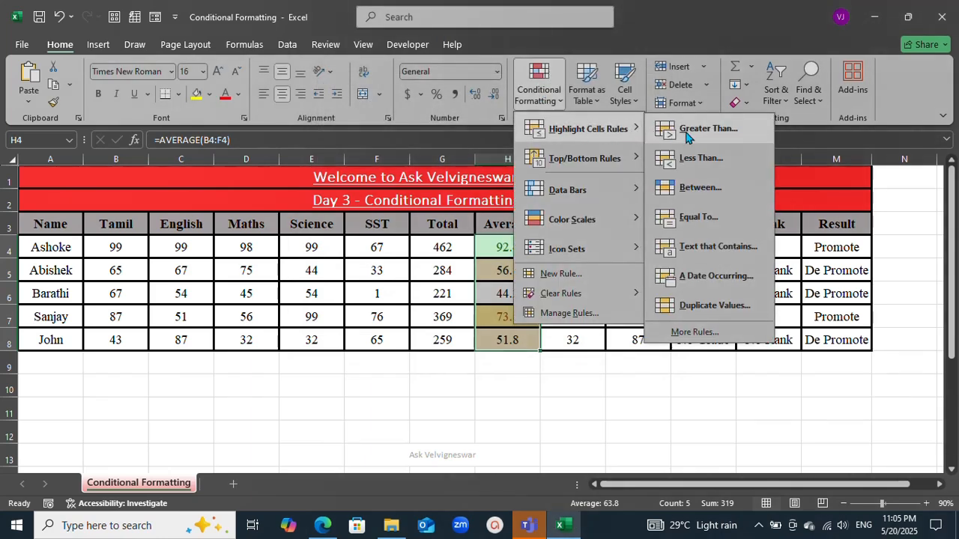
left_click(700, 161)
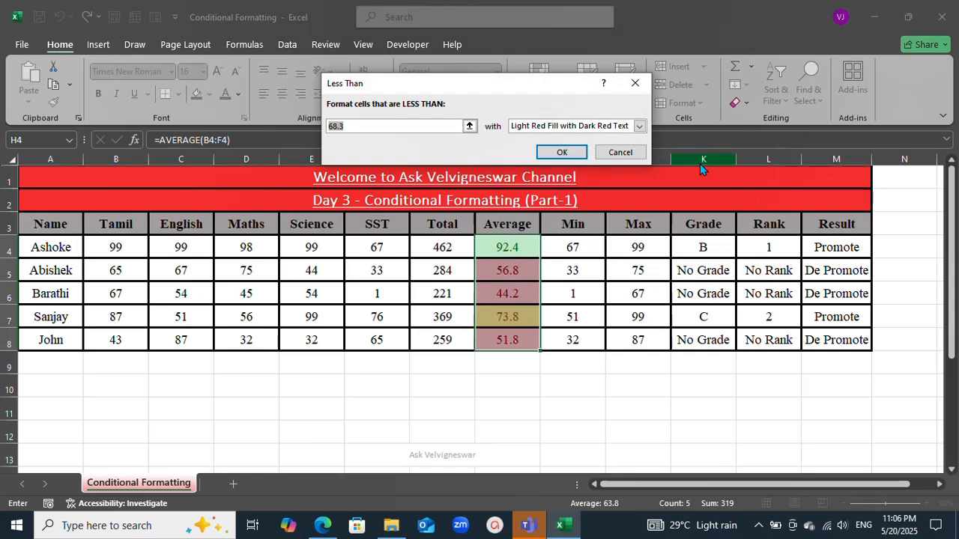
type("50")
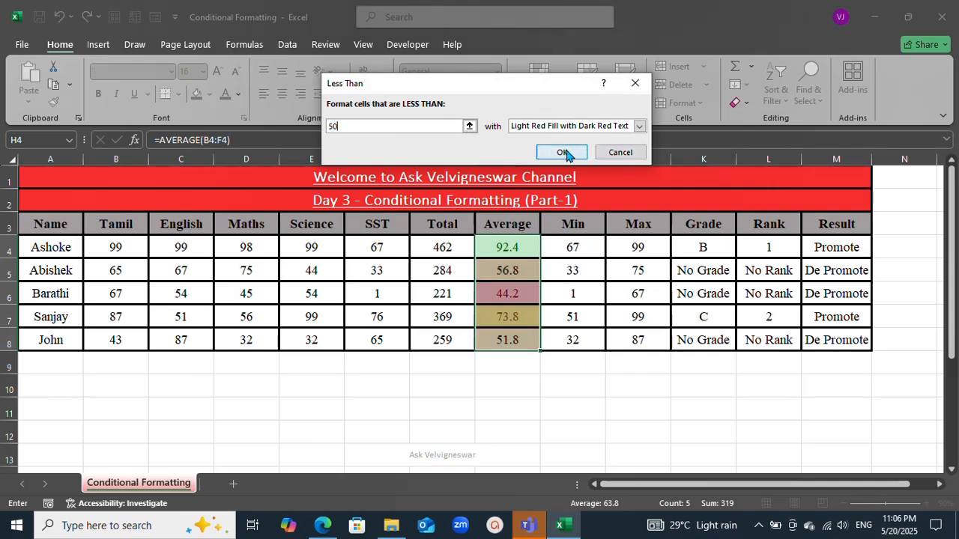
left_click(562, 153)
left_click(445, 285)
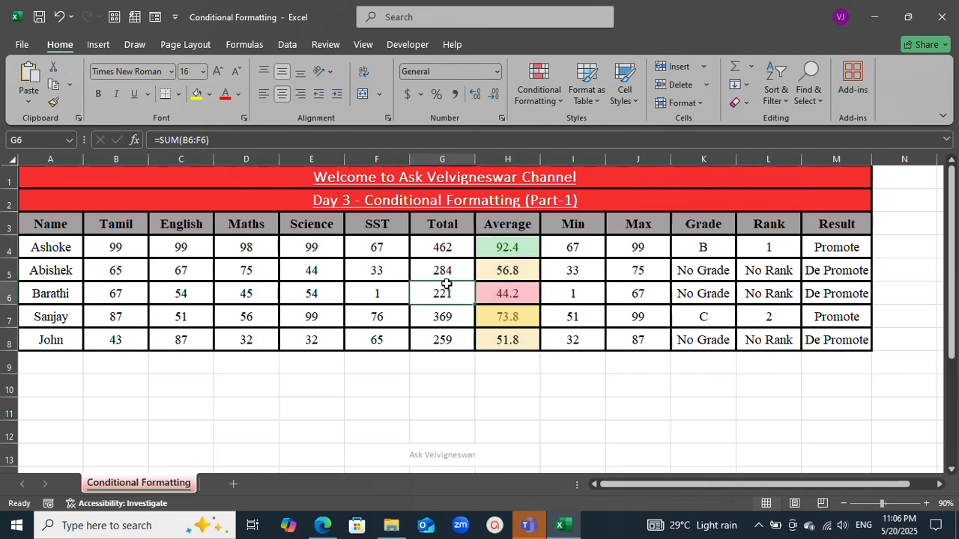
Step: Set the first student's Maths mark in D4 and SST mark in F4 to 1 to test the Average column's colour rules
left_click(244, 246)
key("BackSpace")
key("Left")
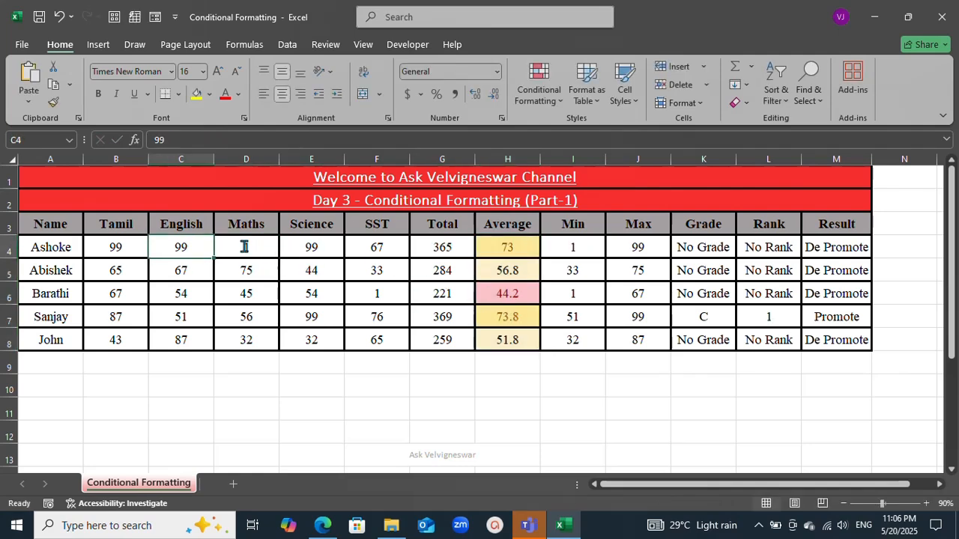
left_click(525, 244)
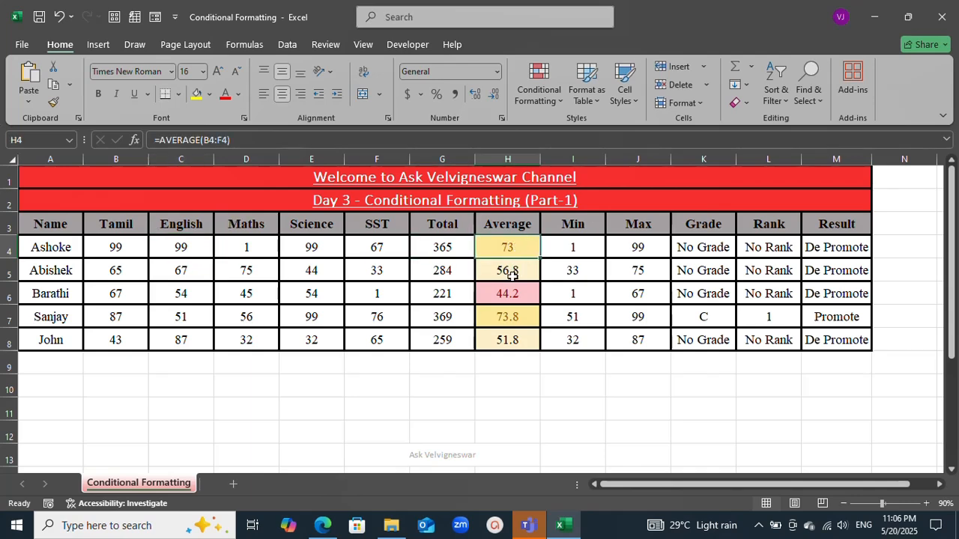
left_click(372, 251)
type("1")
key("Left")
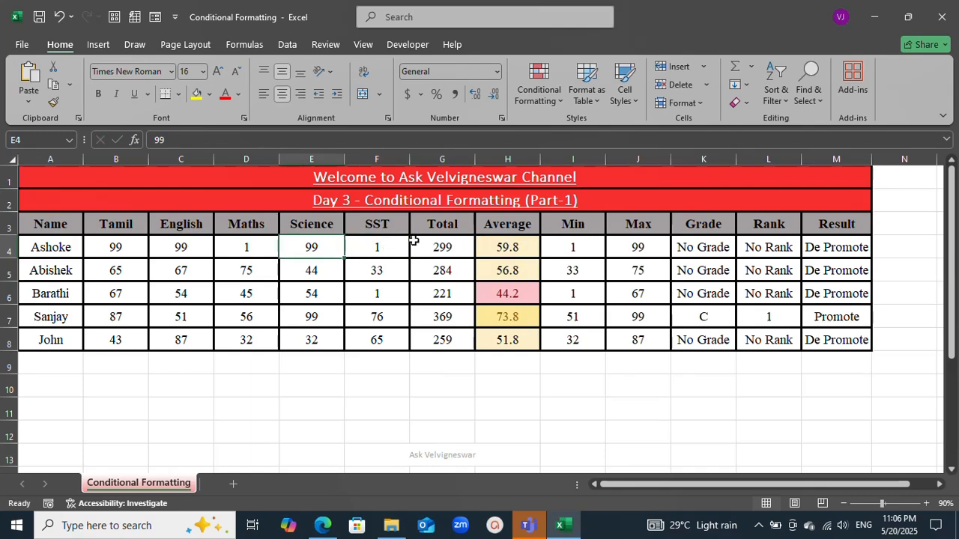
Step: Set the first student's Science mark in E4 to 1 and check the colour of the average in H4
type("1")
key("Left")
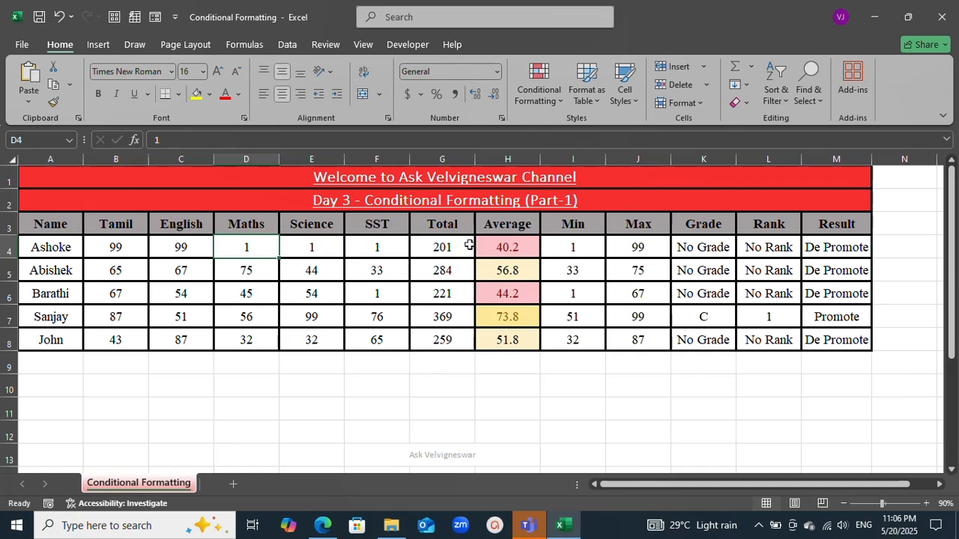
left_click(500, 247)
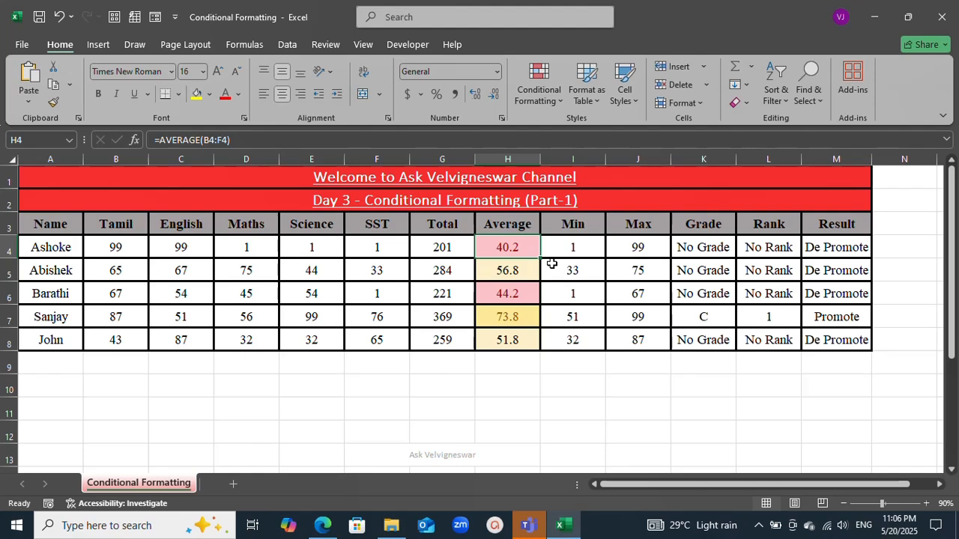
Step: Add a Text That Contains rule to the Result cells M4:M8 that highlights "De Promote" with Light Red Fill with Dark Red Text
left_click_drag(819, 253, 834, 335)
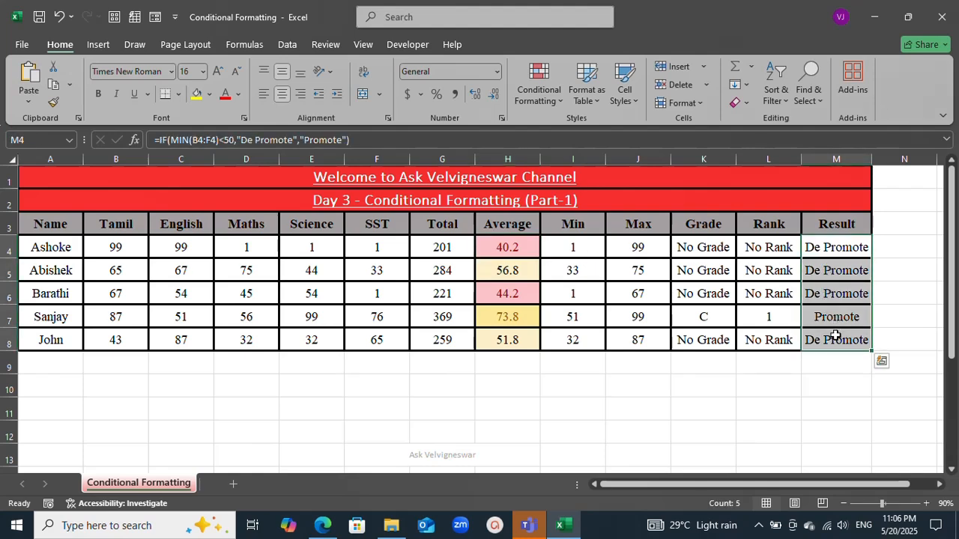
left_click(538, 84)
mouse_move(599, 127)
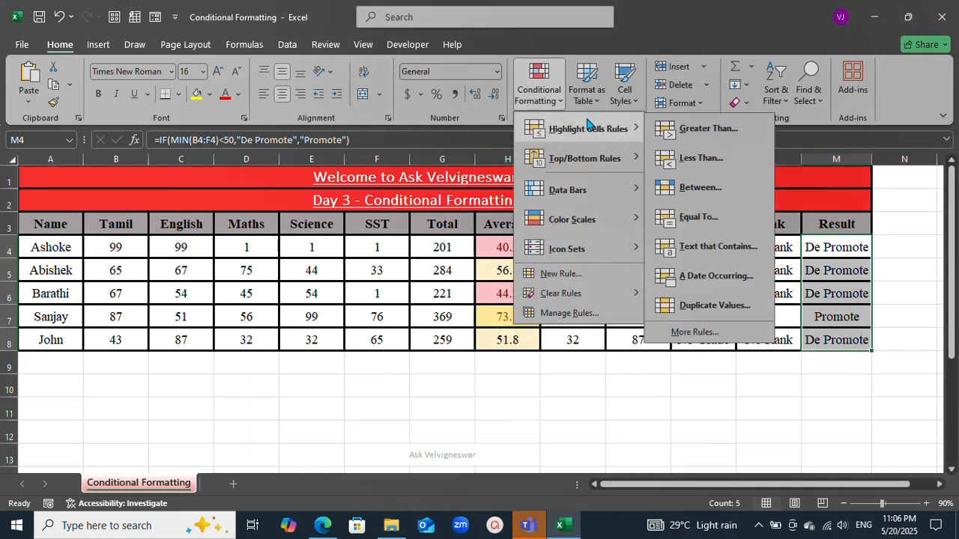
left_click(713, 248)
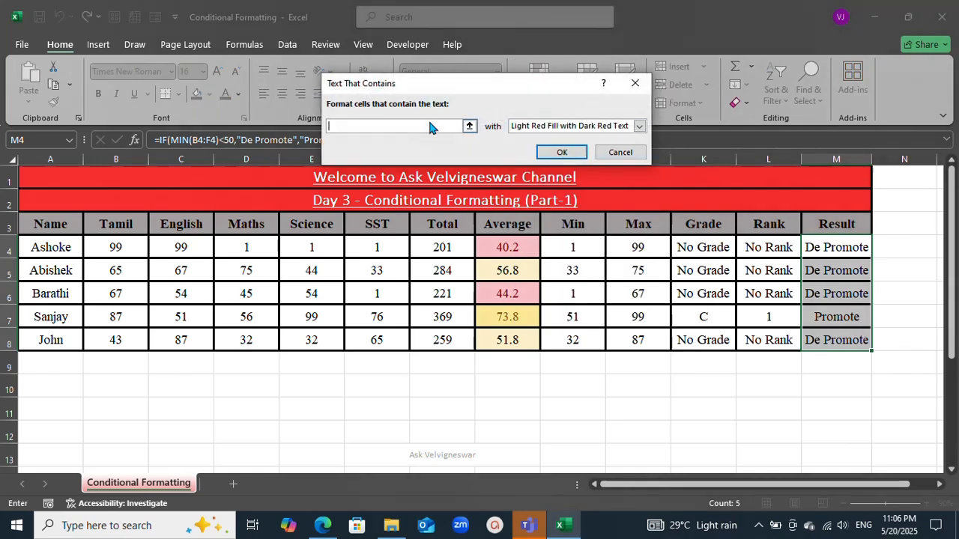
type("D")
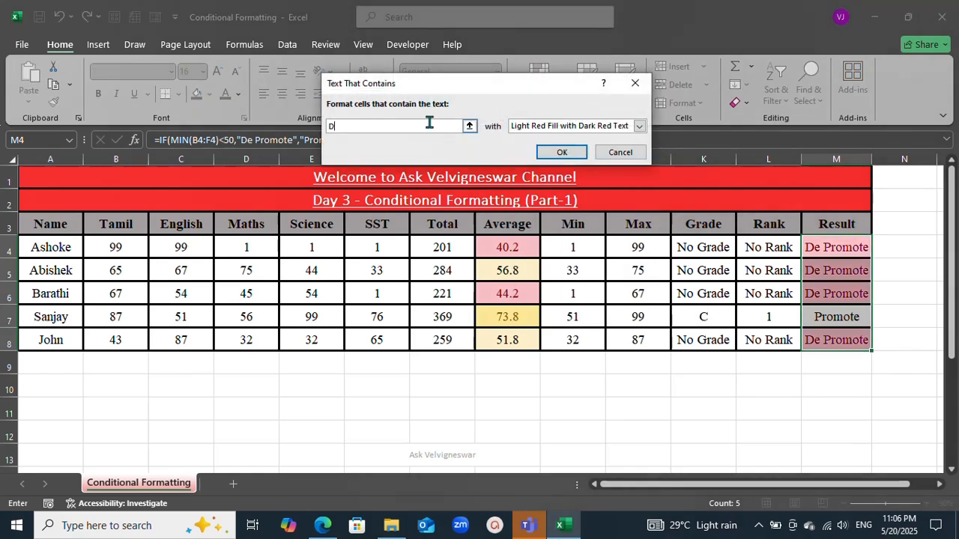
type("eprom")
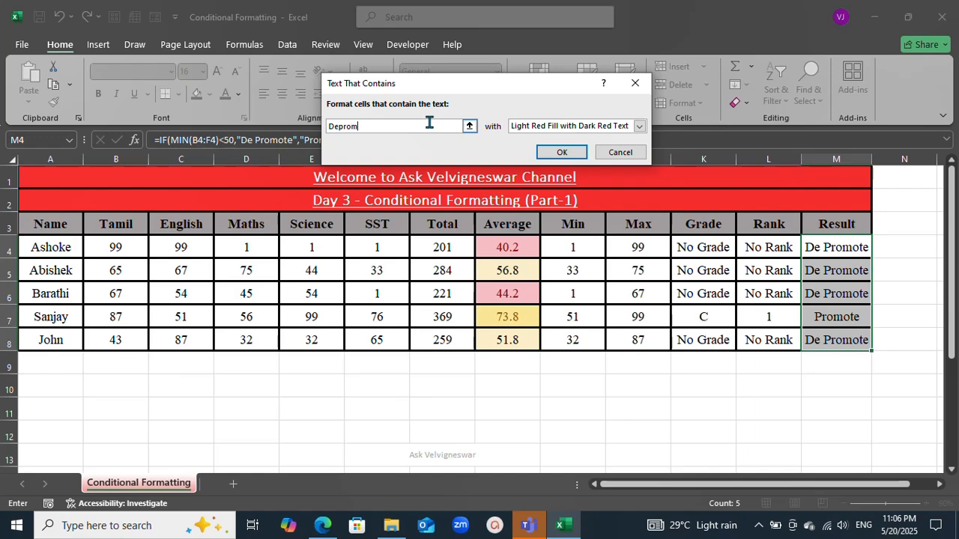
type("ote")
left_click(340, 126)
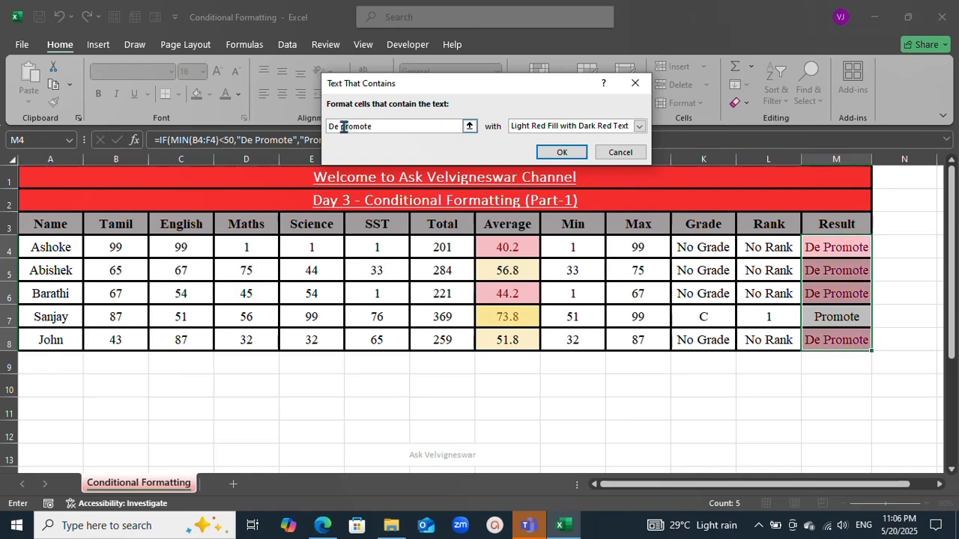
key("BackSpace")
type("P")
left_click(549, 133)
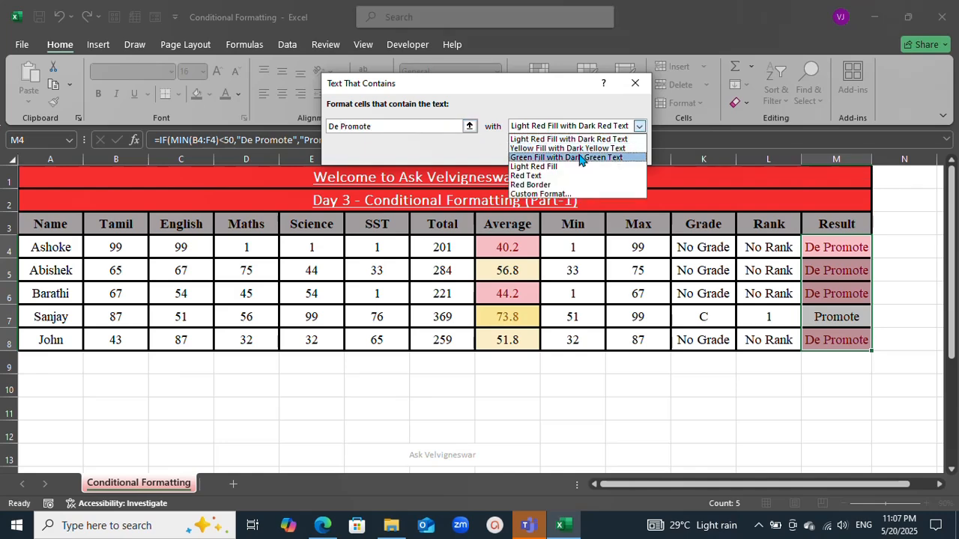
left_click(579, 141)
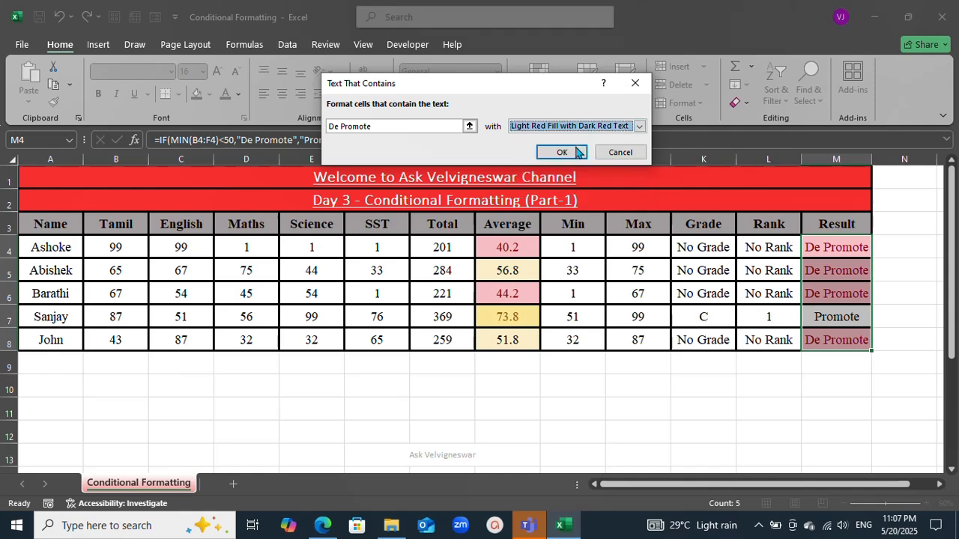
left_click(562, 154)
left_click(688, 278)
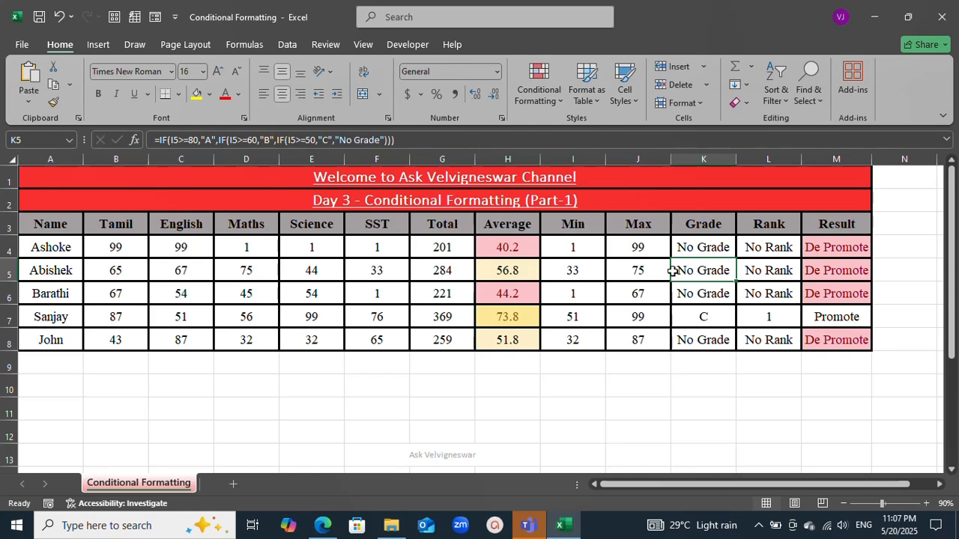
Step: Apply green solid-fill data bars to the Total cells G4:G8
left_click_drag(462, 246, 462, 338)
left_click(545, 85)
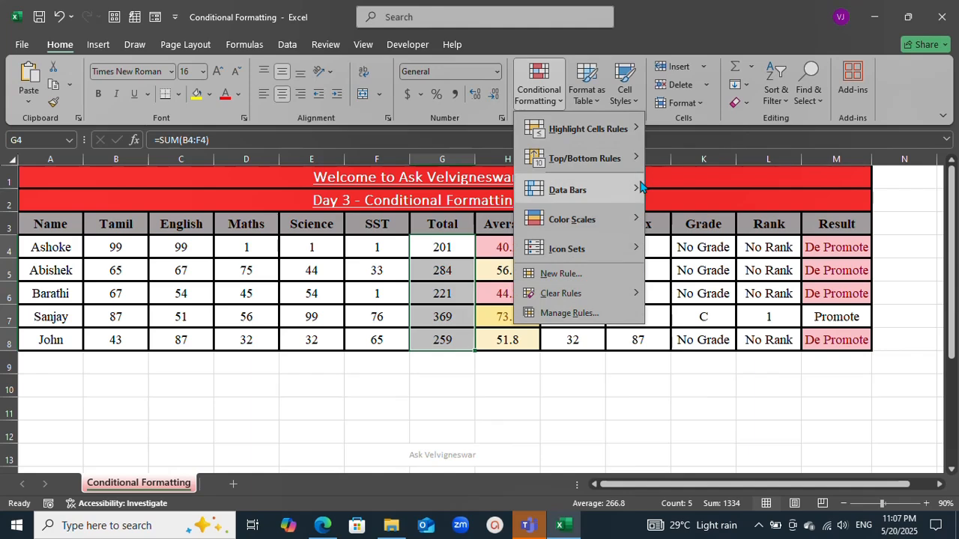
mouse_move(641, 187)
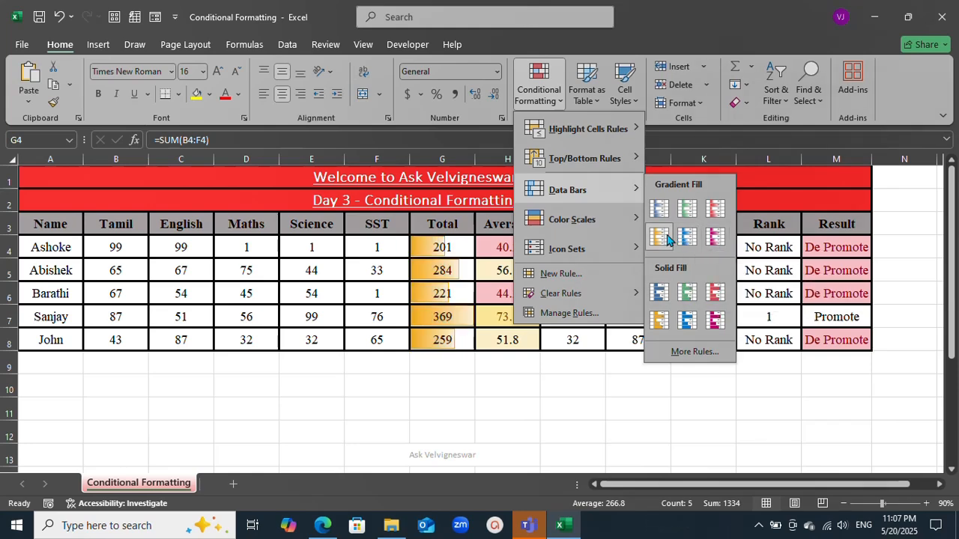
left_click(687, 298)
left_click(687, 296)
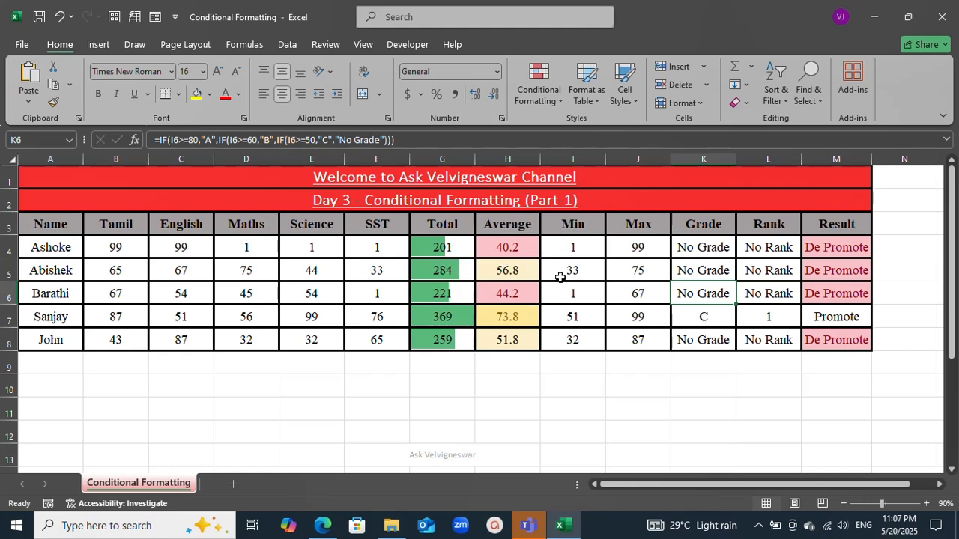
Step: Apply the green-yellow-red colour scale to the Max cells J4:J8 and check the highest and lowest values' colours
left_click_drag(625, 249, 637, 339)
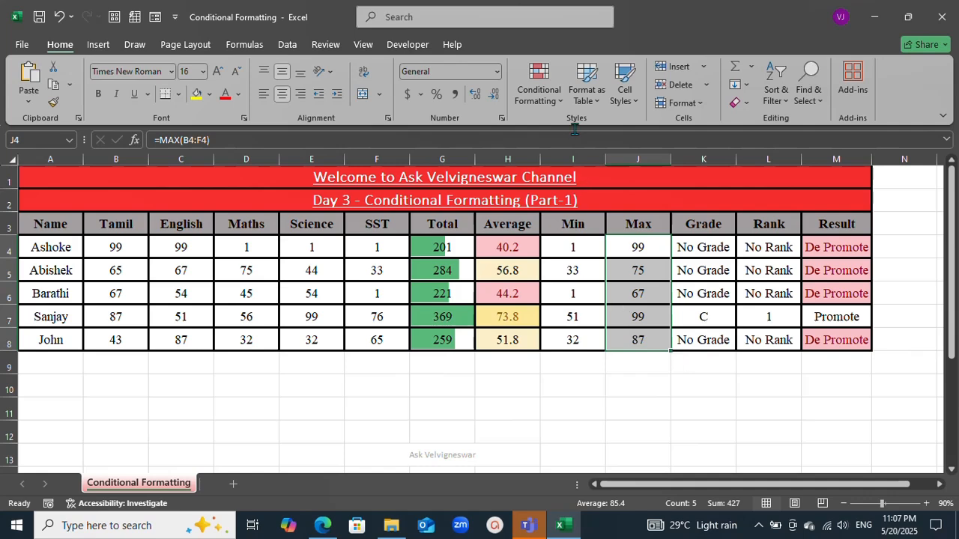
left_click(553, 105)
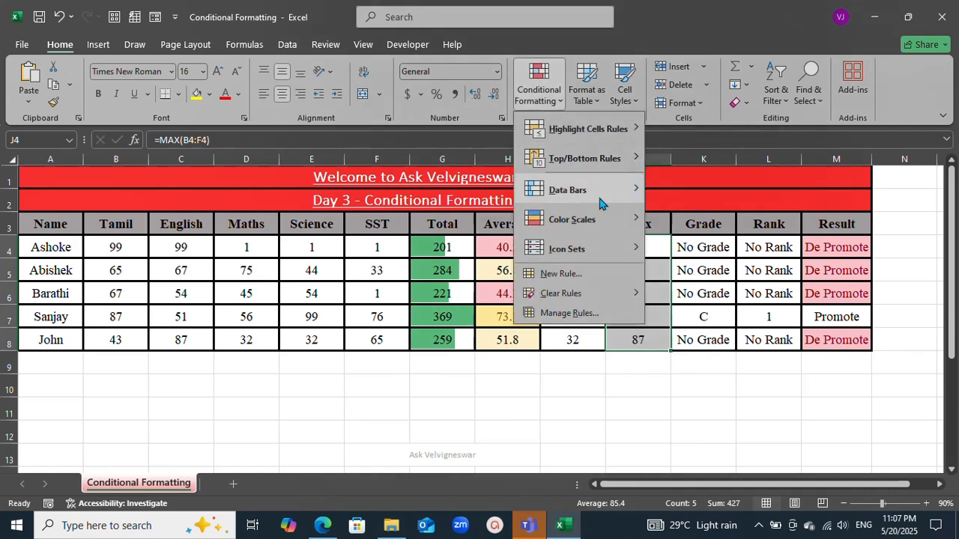
mouse_move(609, 217)
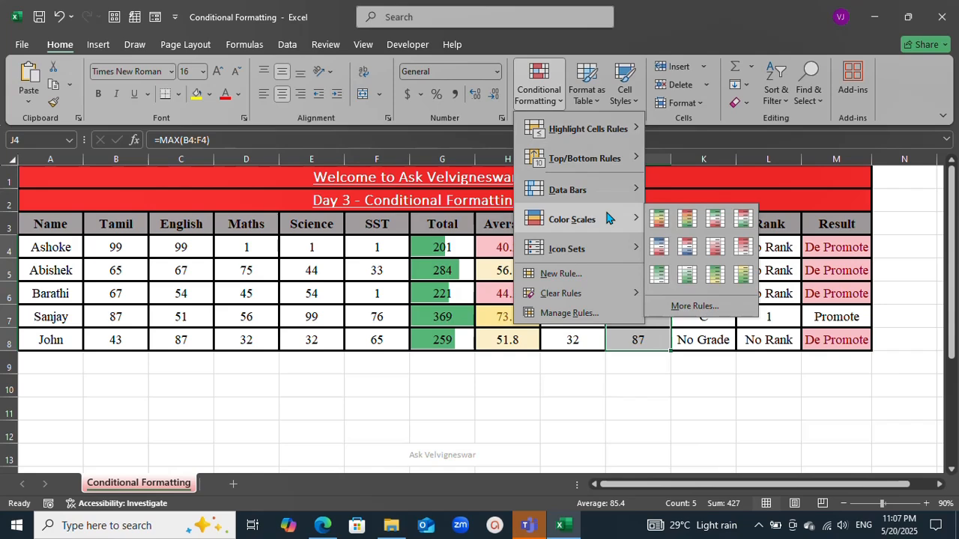
mouse_move(628, 128)
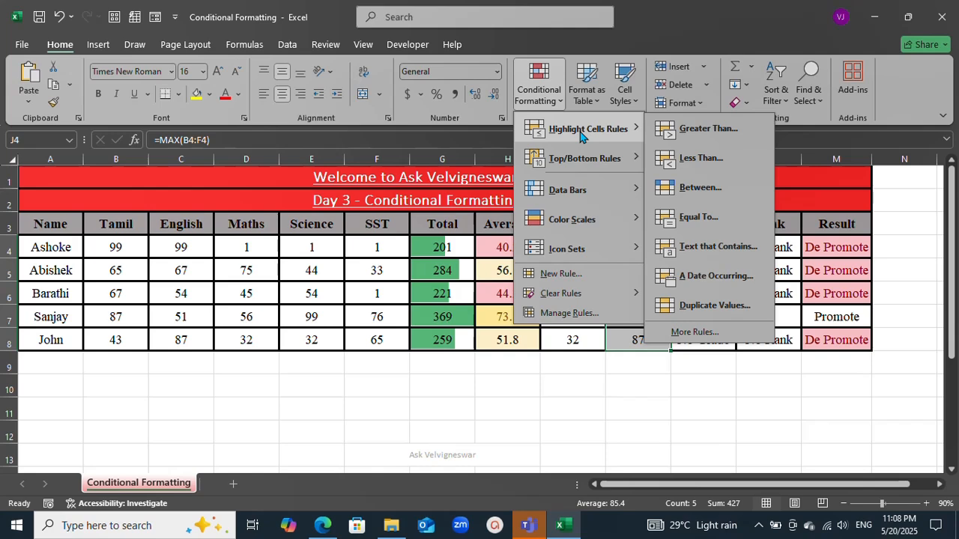
mouse_move(614, 234)
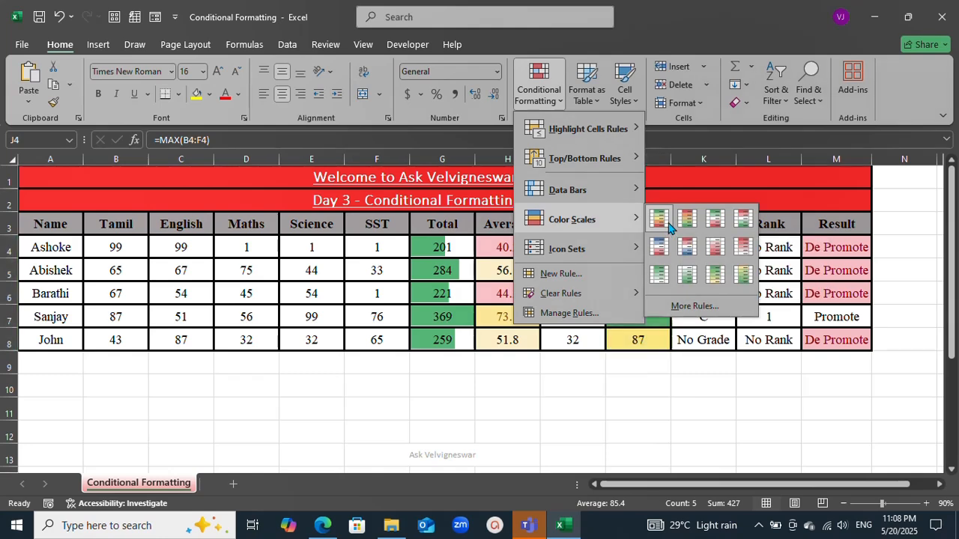
left_click(669, 225)
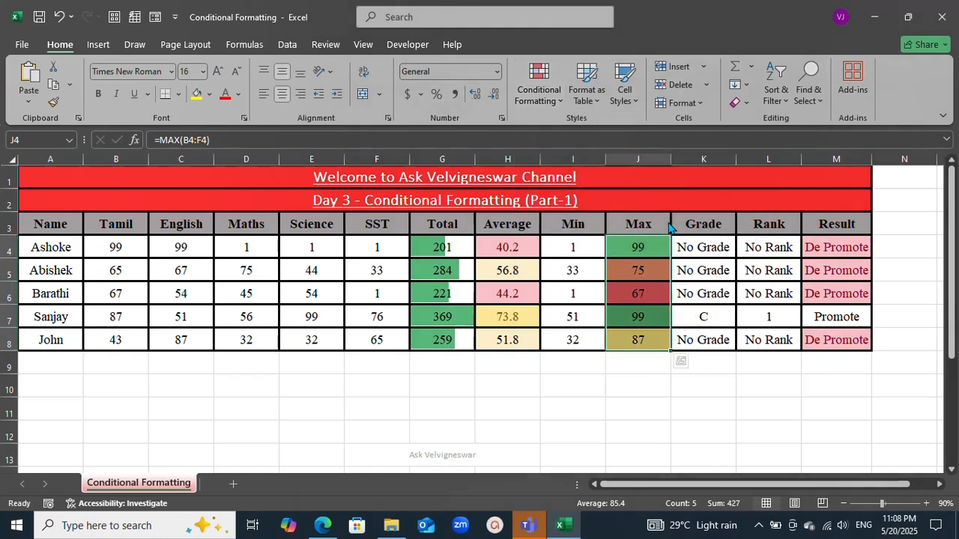
left_click(640, 251)
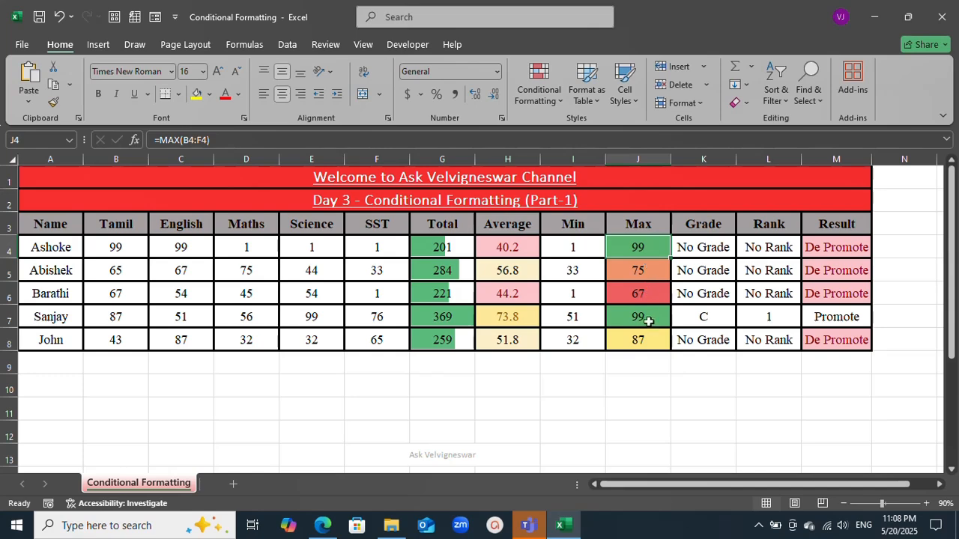
left_click(626, 295)
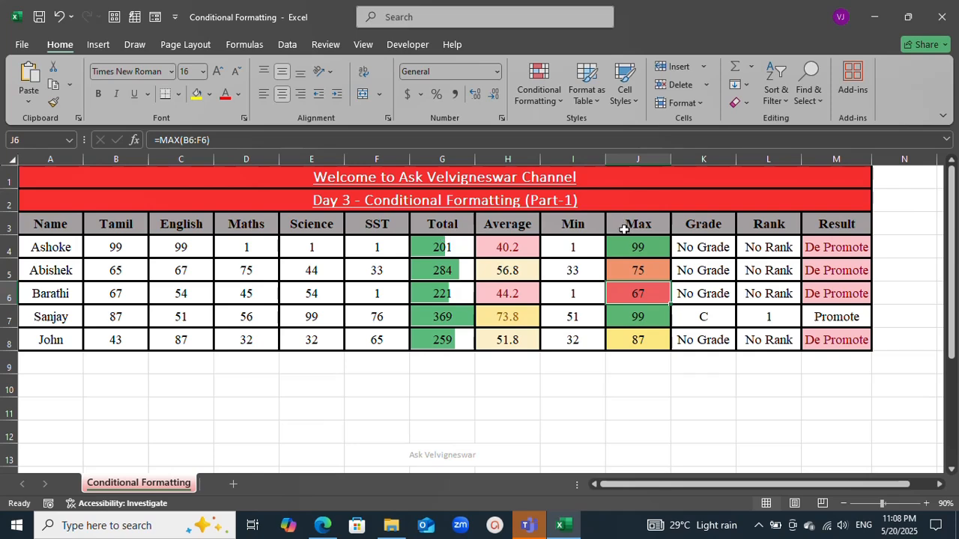
left_click(579, 247)
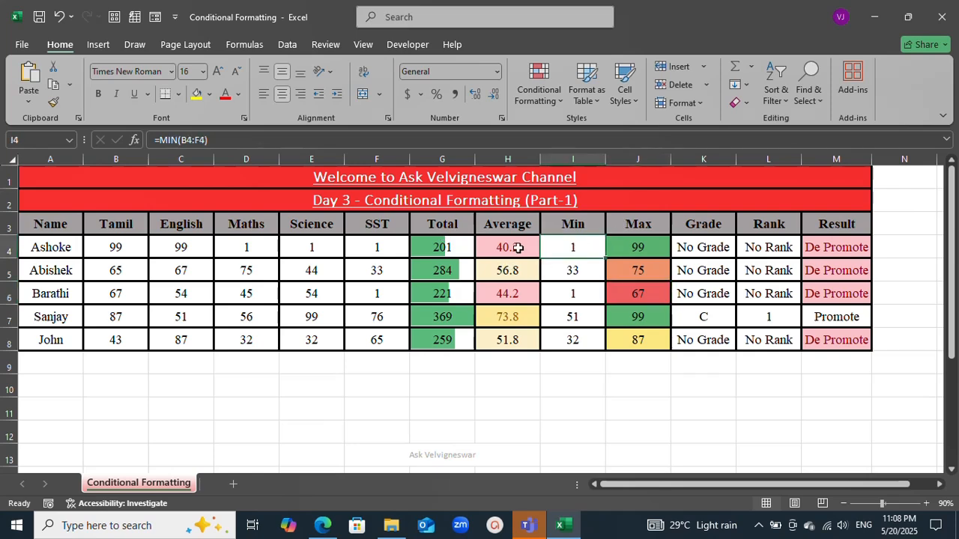
Step: Apply the three-star rating icon set to the Average cells H4:H8 and check the stars on individual averages
left_click_drag(514, 251, 509, 337)
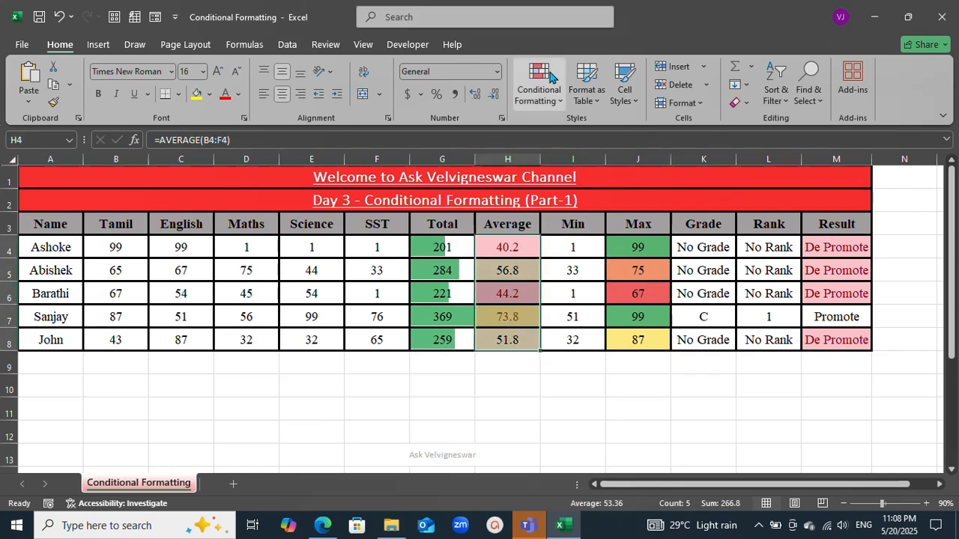
left_click(549, 103)
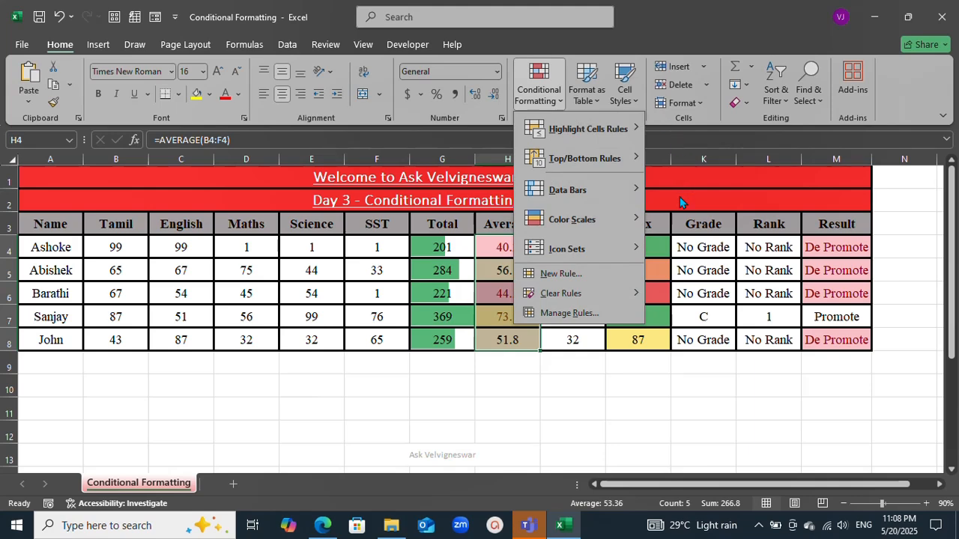
mouse_move(631, 249)
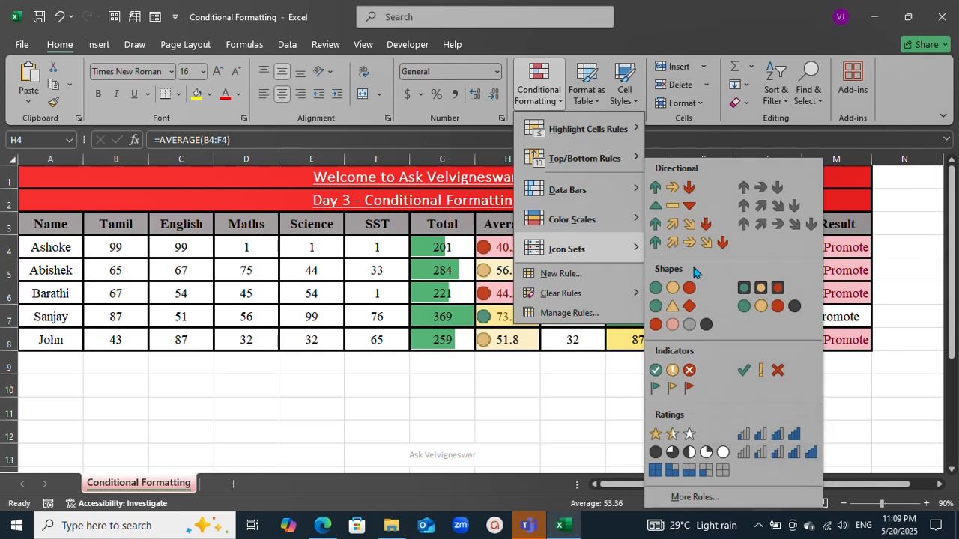
left_click(692, 433)
left_click(651, 272)
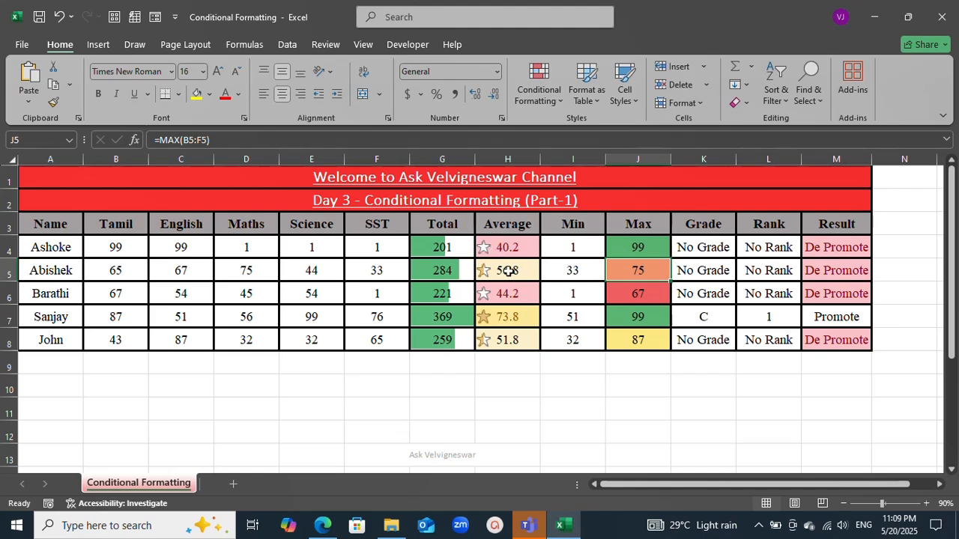
left_click(509, 270)
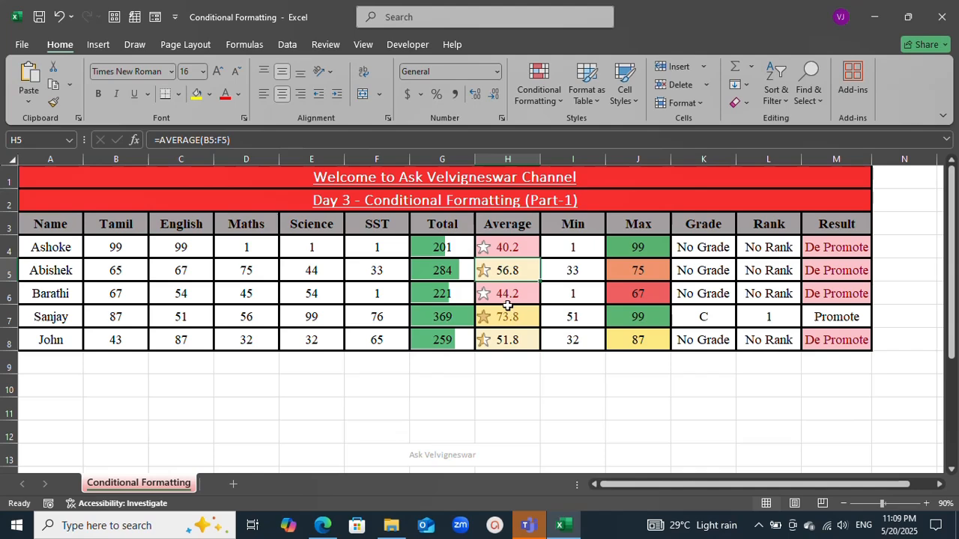
left_click(508, 321)
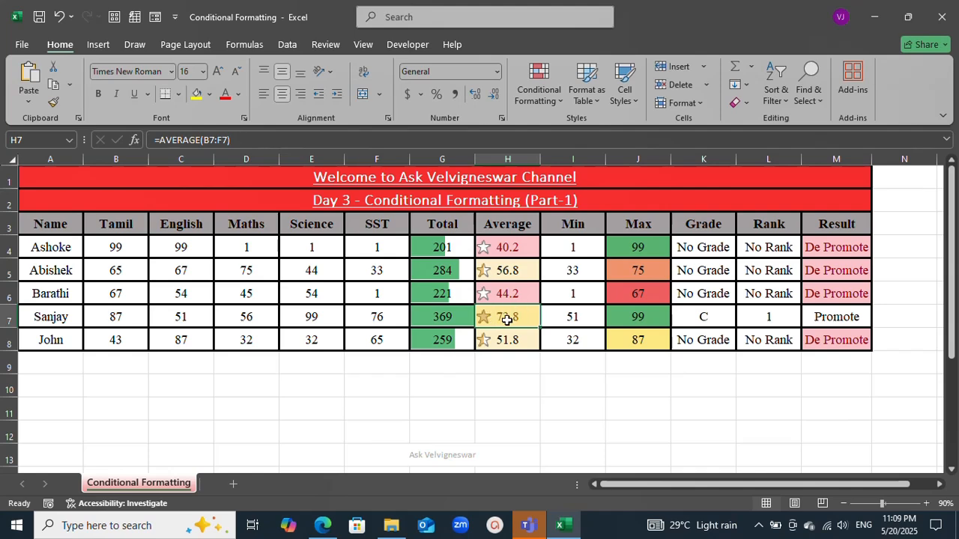
Step: Set the first student's SST, Science and Maths marks in F4, E4 and D4 to 99 to test the formatting
left_click(363, 251)
type("99")
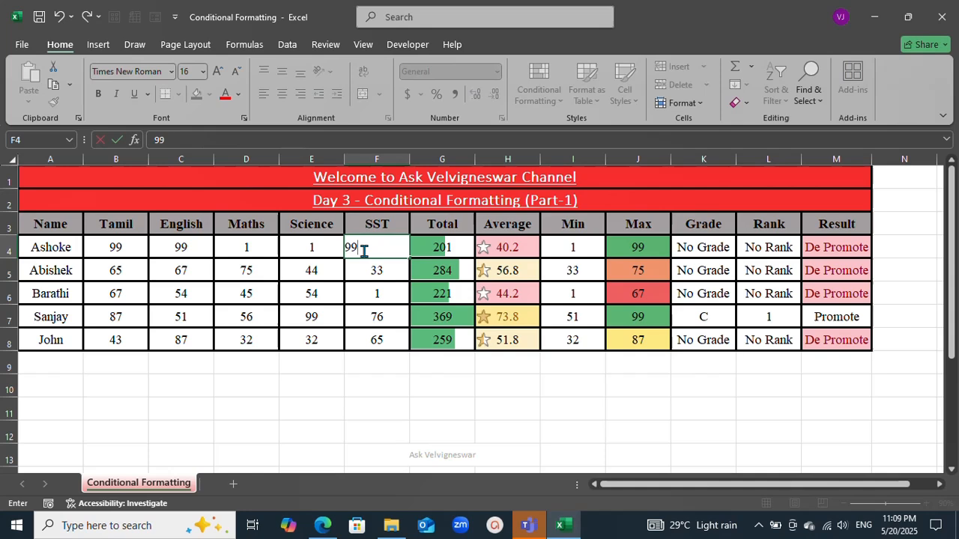
left_click(321, 250)
type("99")
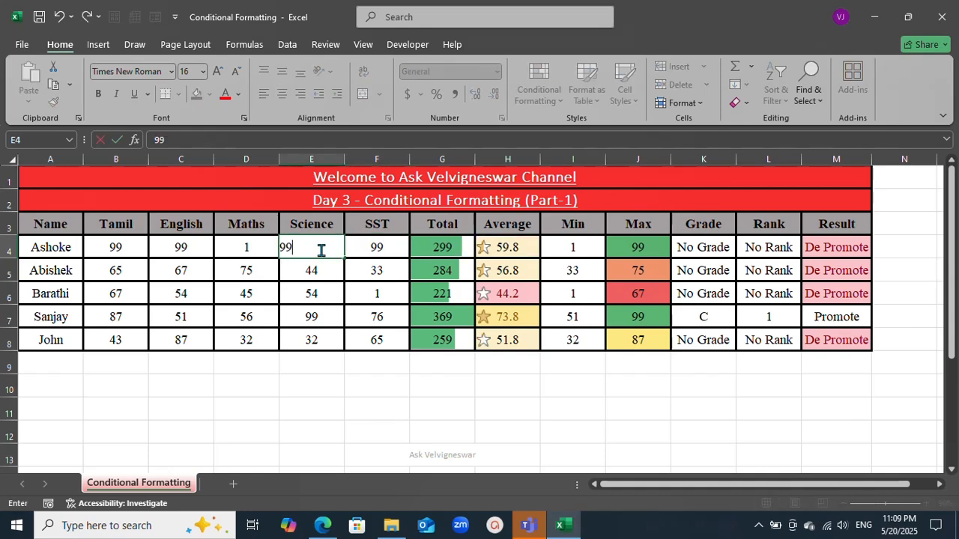
left_click(265, 248)
type("99")
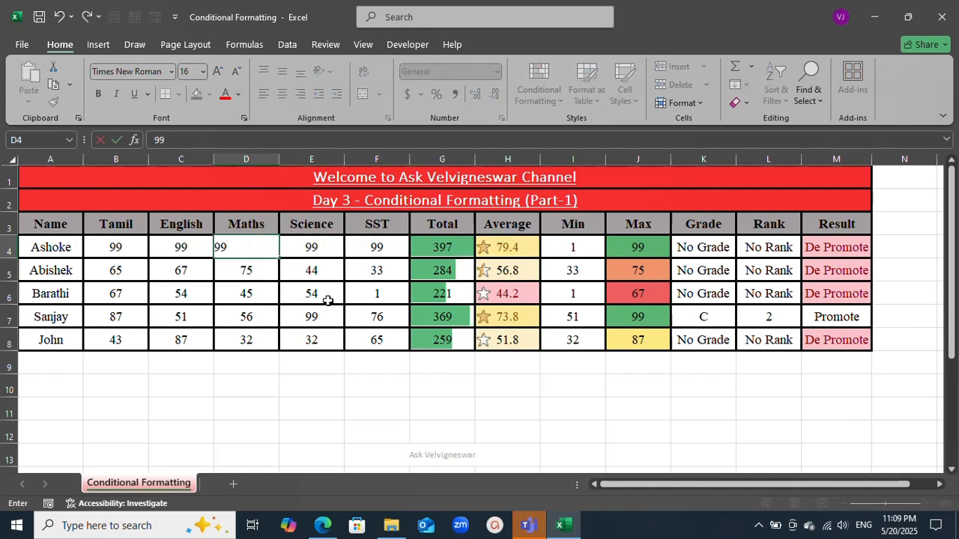
left_click(328, 301)
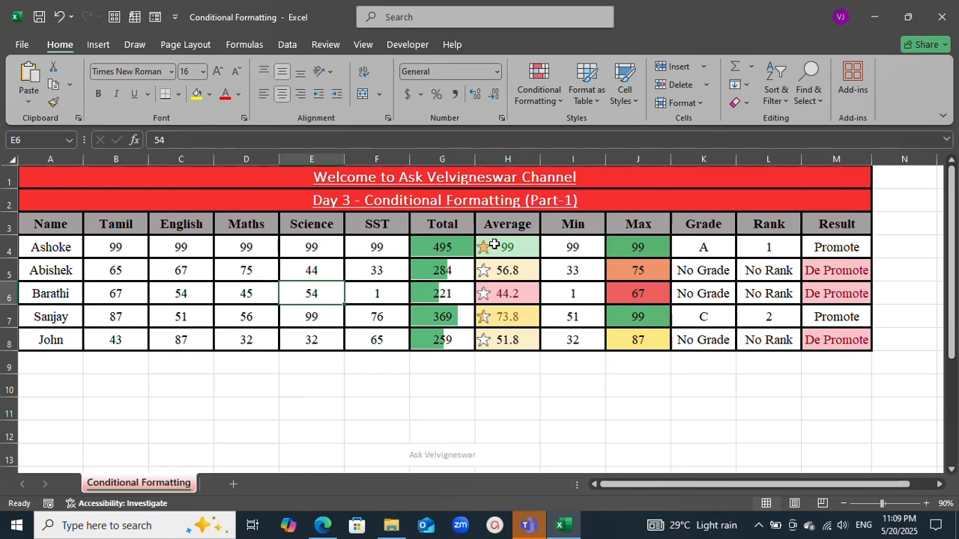
Step: Clear all conditional formatting rules from the Average cells H4:H8 only
left_click_drag(492, 244, 500, 342)
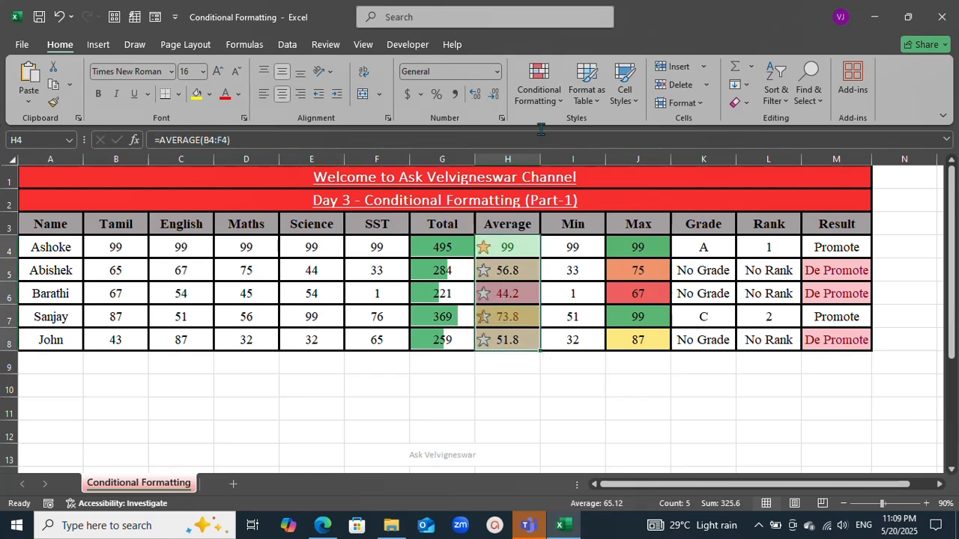
left_click(541, 103)
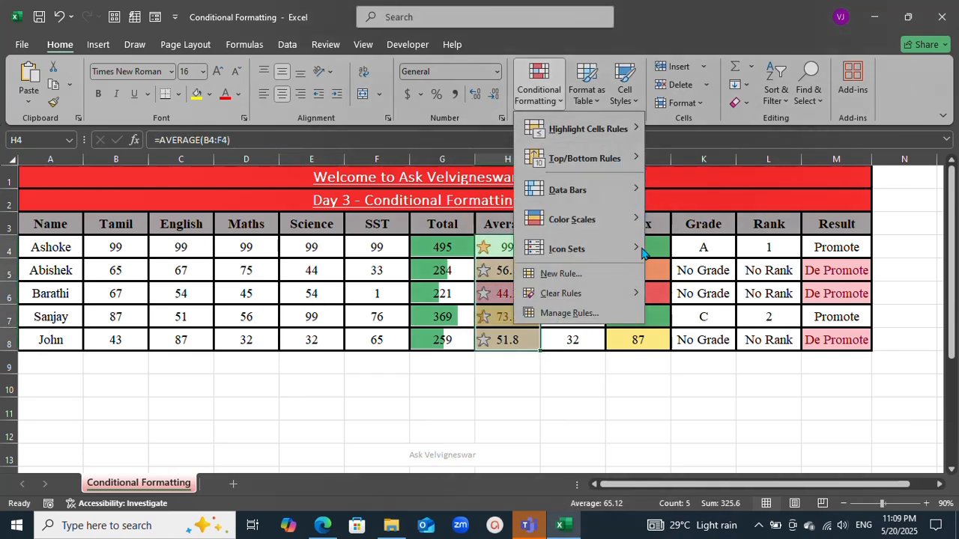
mouse_move(578, 300)
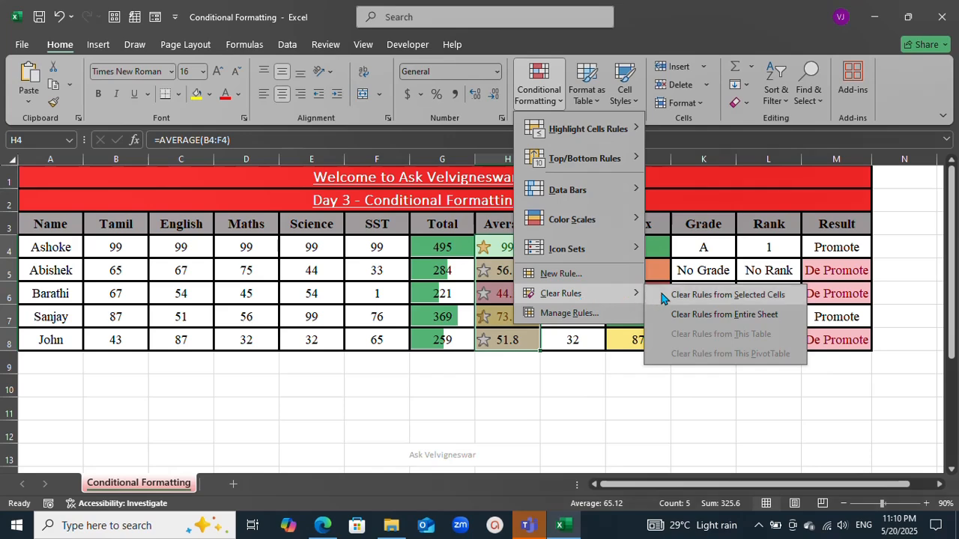
left_click(729, 297)
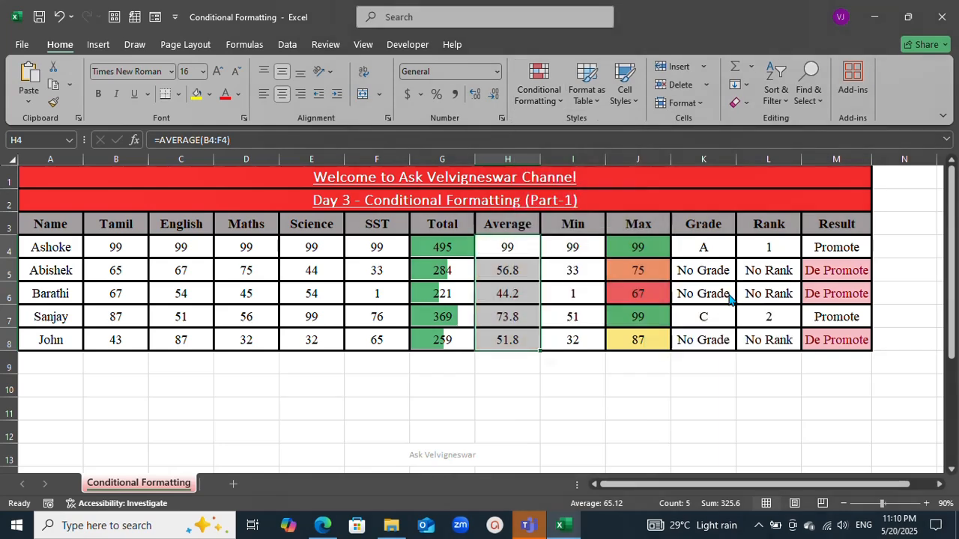
Step: Open the Conditional Formatting Rules Manager for the Total through Result cells G4:M8
left_click_drag(633, 247, 645, 343)
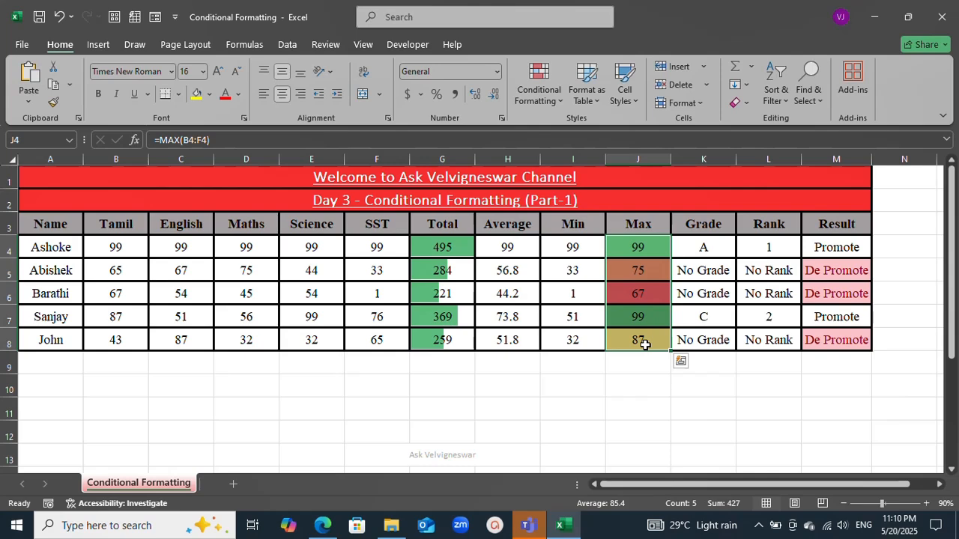
left_click(550, 305)
left_click(459, 247)
left_click_drag(459, 248, 856, 340)
left_click(542, 99)
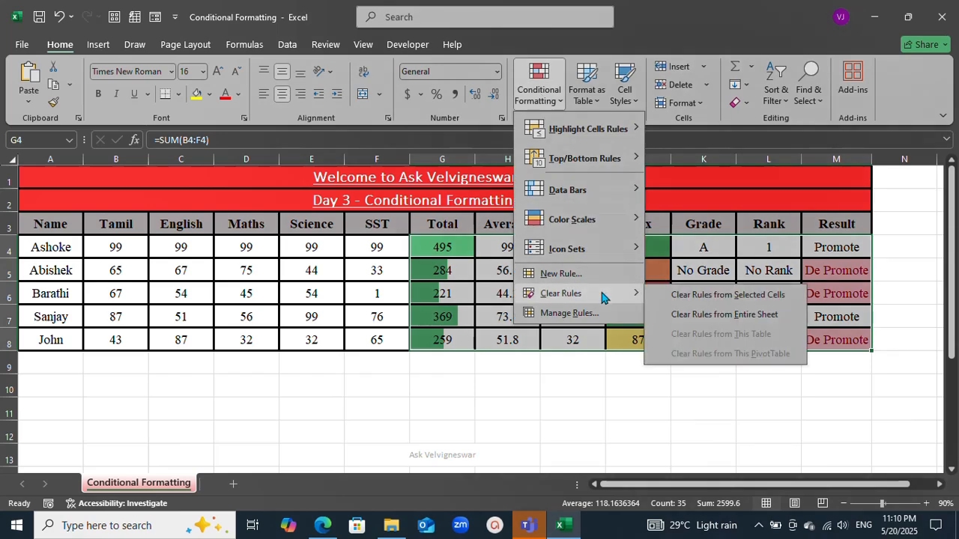
left_click(588, 314)
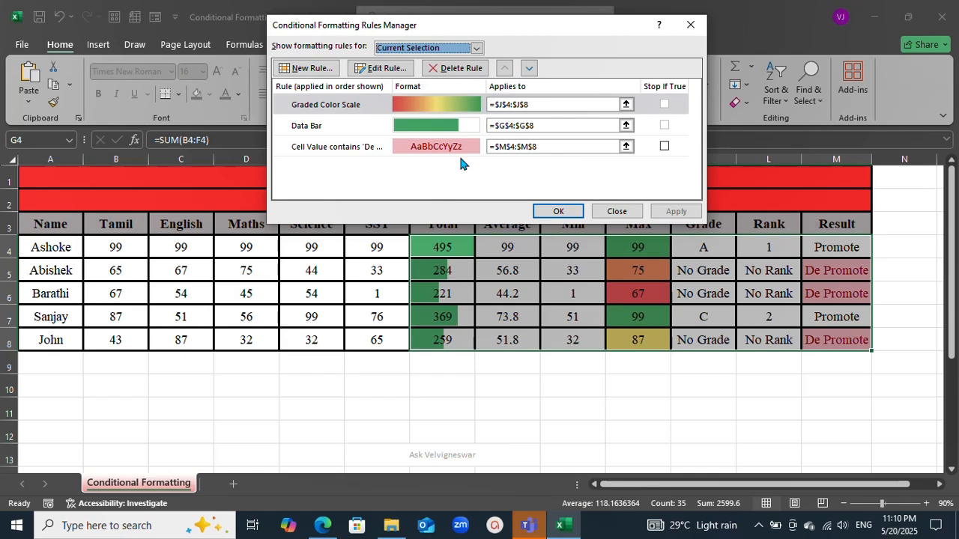
Step: Delete the Graded Color Scale rule for J4:J8 and the Data Bar rule for G4:G8, keeping the Result column's rule
left_click(665, 105)
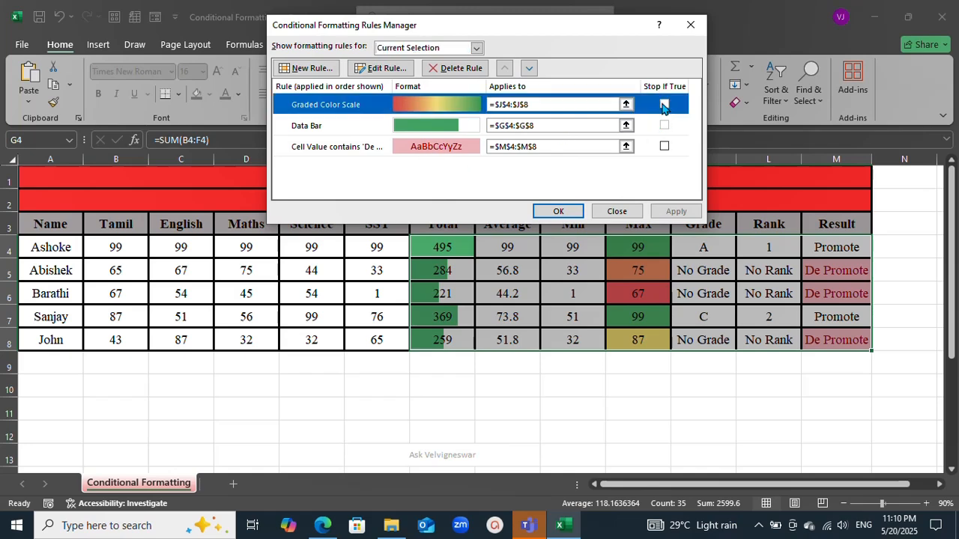
left_click(453, 72)
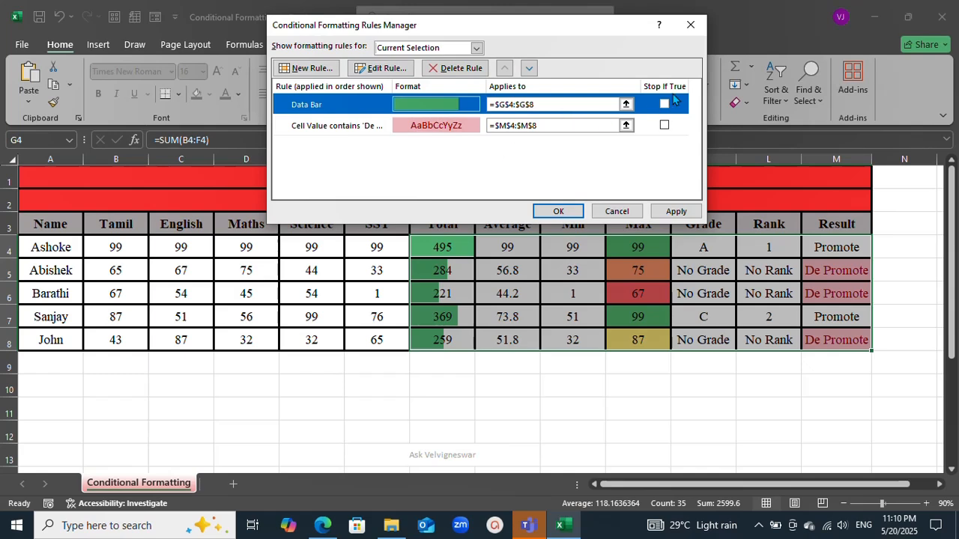
left_click(470, 72)
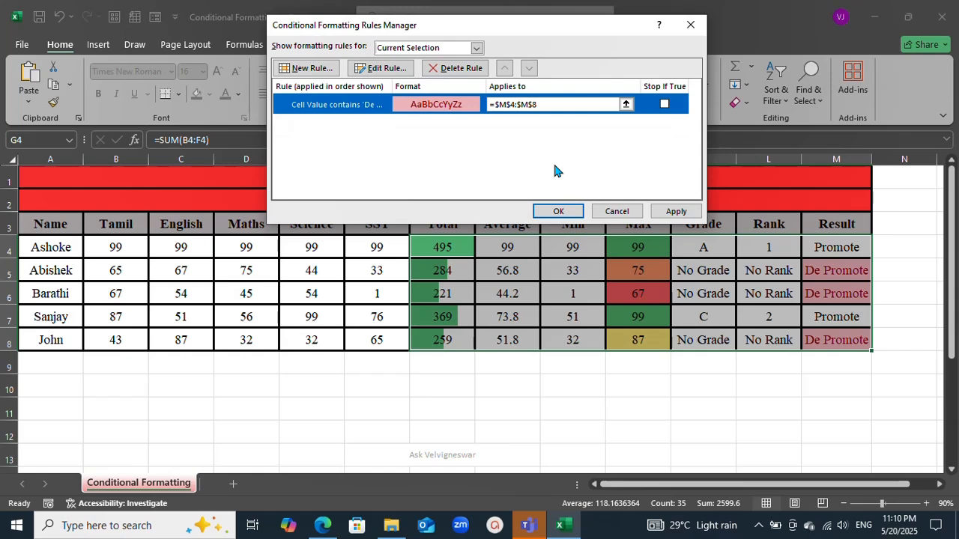
left_click(573, 216)
left_click(817, 289)
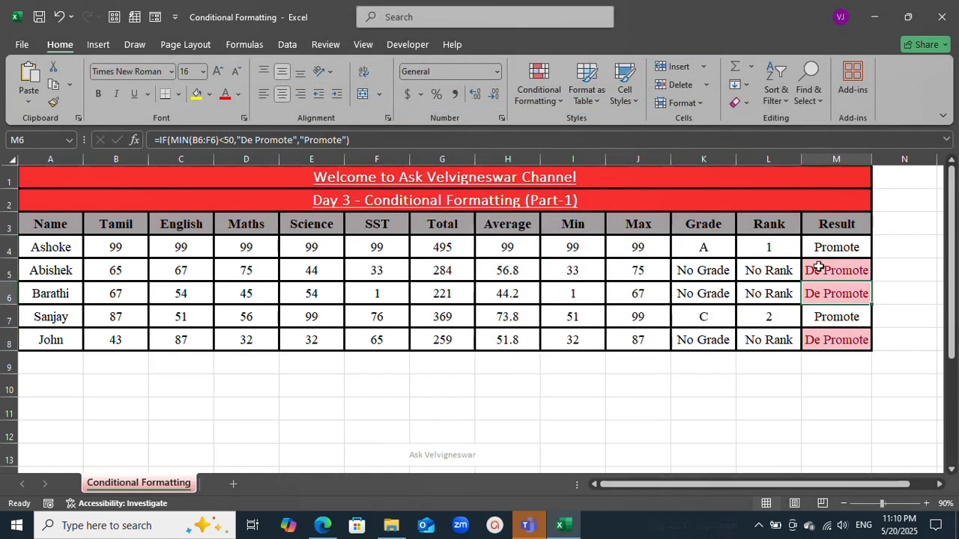